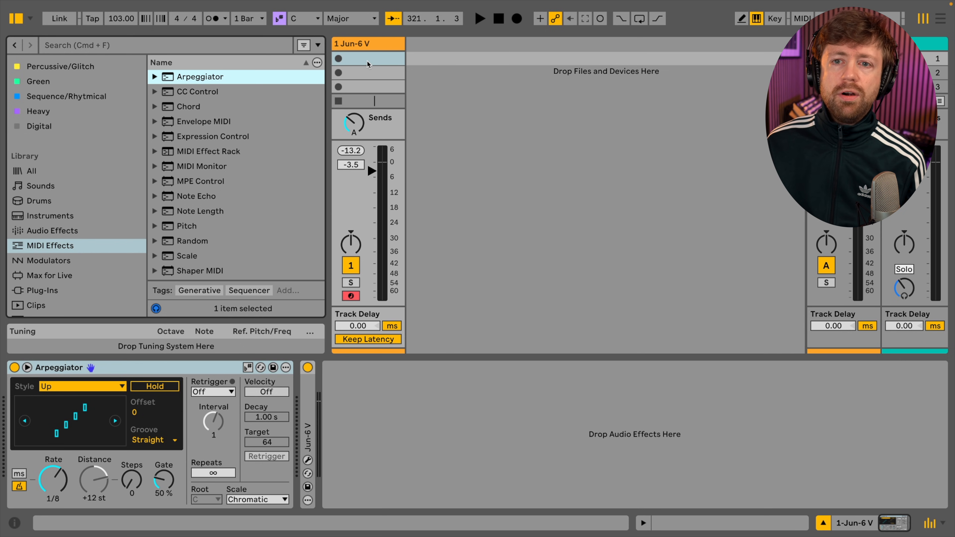
Step: Create a clip in the first slot of the Jun-6 V track, fill its bar with one C3 note, and launch it
double_click(368, 61)
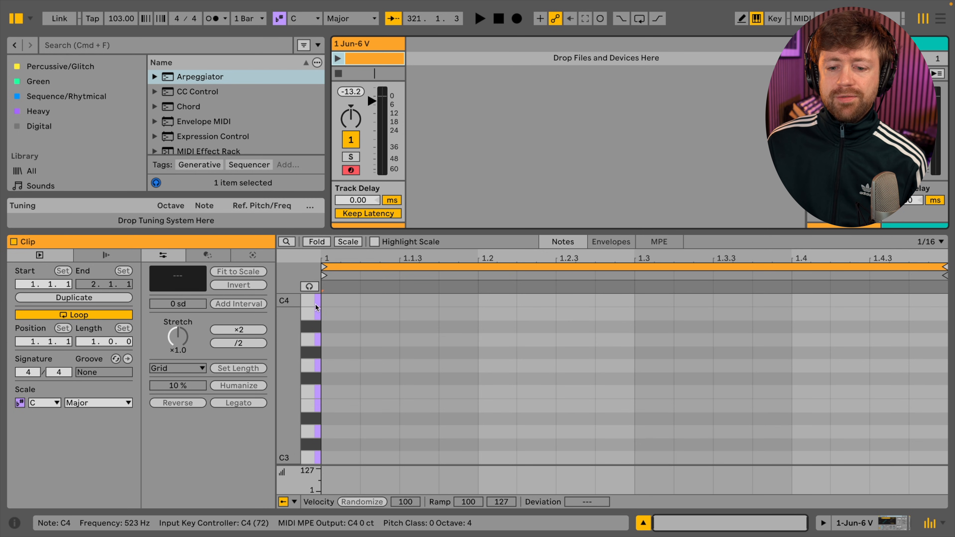
left_click(333, 458)
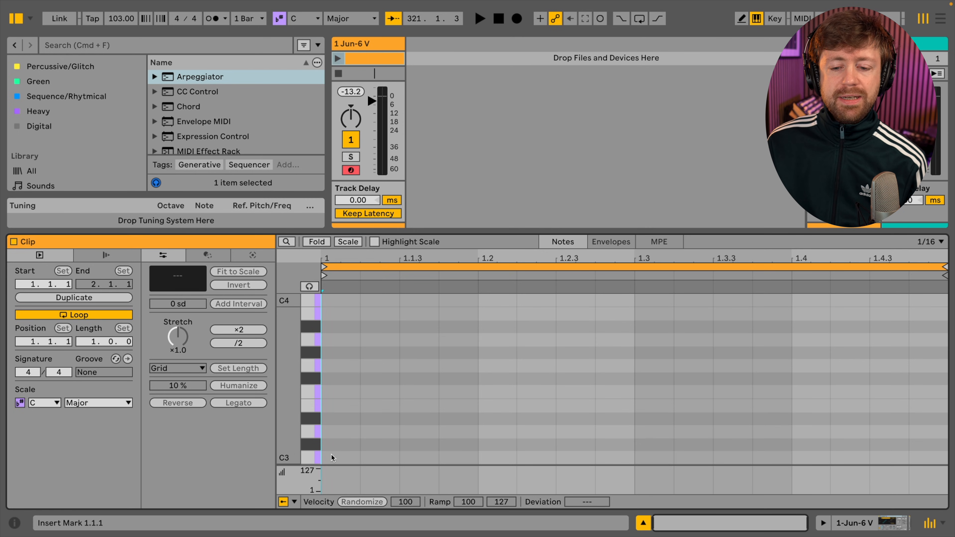
double_click(335, 458)
left_click_drag(360, 458, 933, 443)
left_click(338, 58)
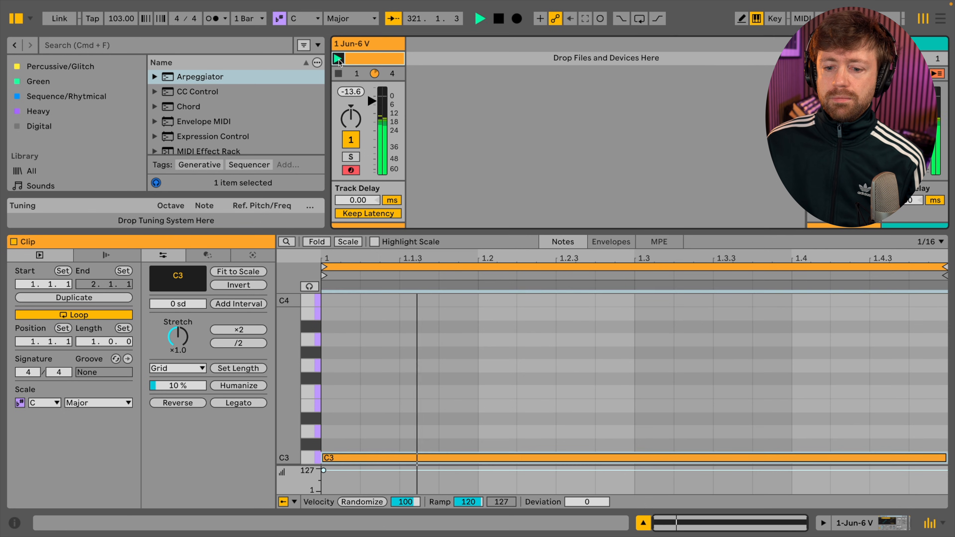
Step: Insert a Chord MIDI effect before the Arpeggiator on the Jun-6 V track and set Shift 1 to +3 st
left_click(349, 43)
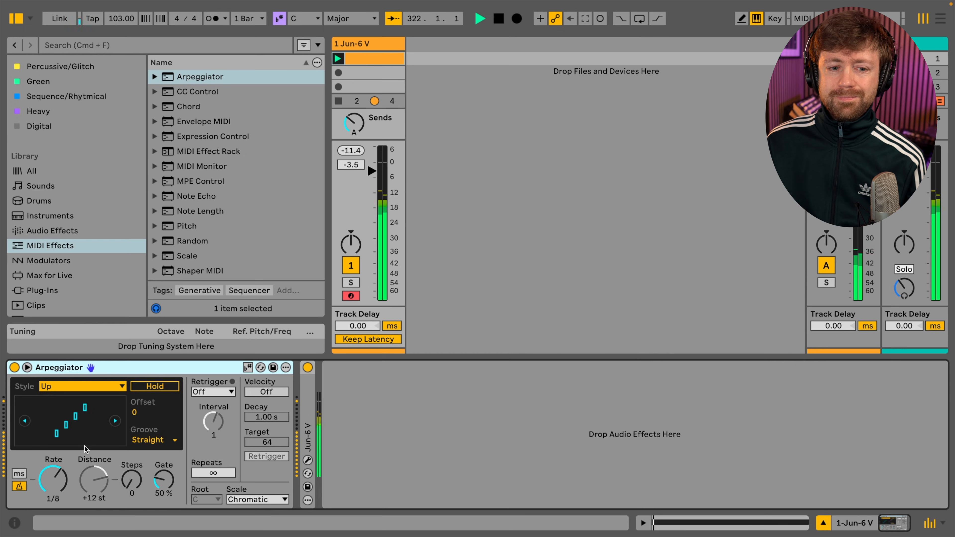
left_click_drag(183, 108, 13, 412)
left_click(33, 404)
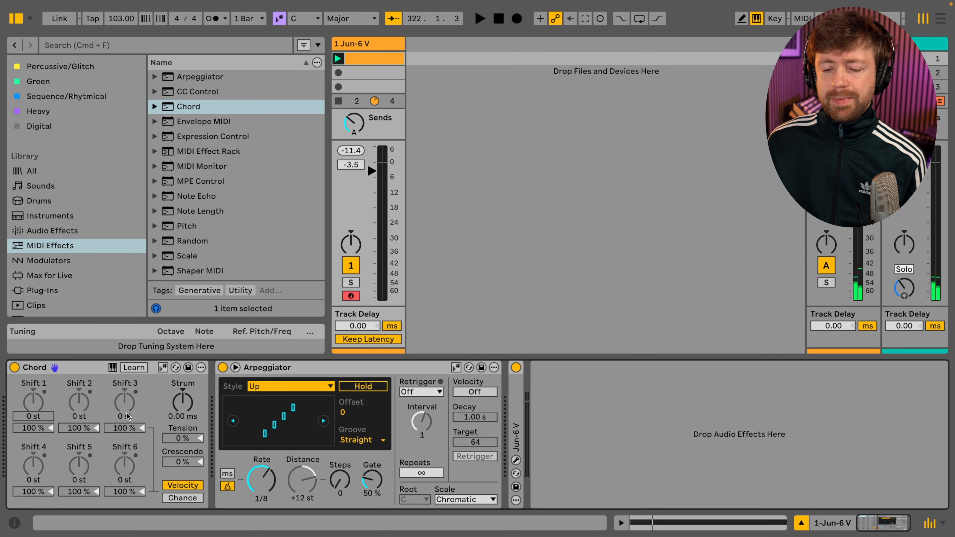
key("Up")
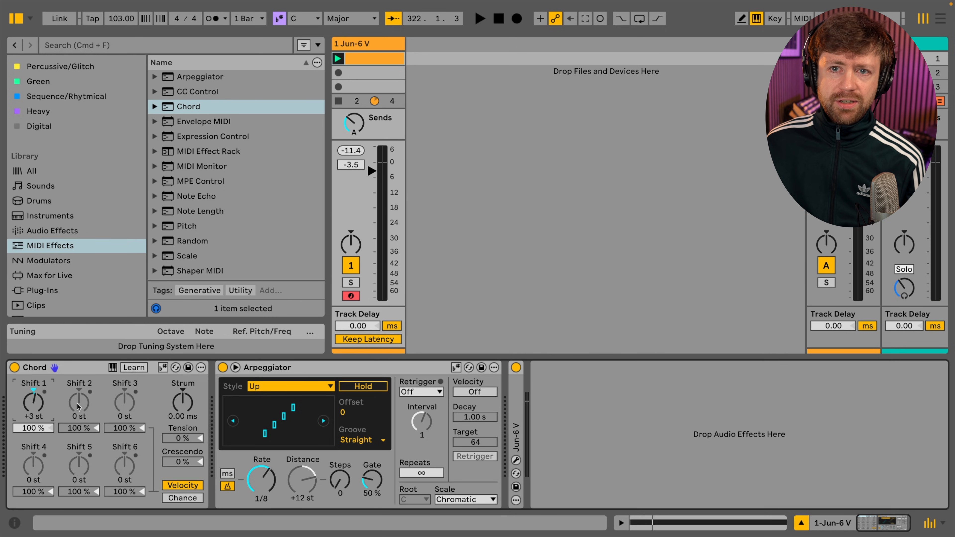
Step: Set the scale to Minor and make the Chord device follow it, with Shift 1 at +2 sd
left_click(341, 19)
left_click(338, 47)
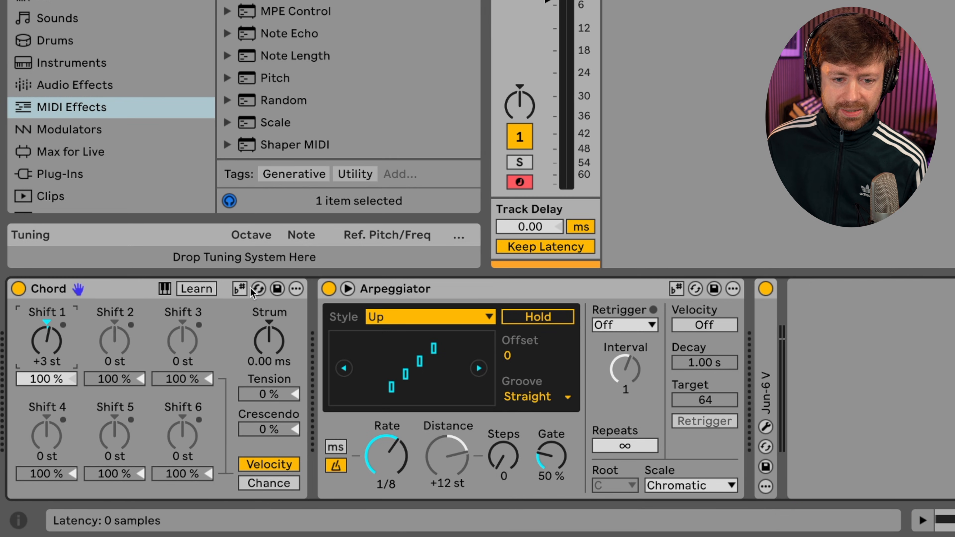
left_click(166, 369)
left_click(244, 292)
left_click(57, 340)
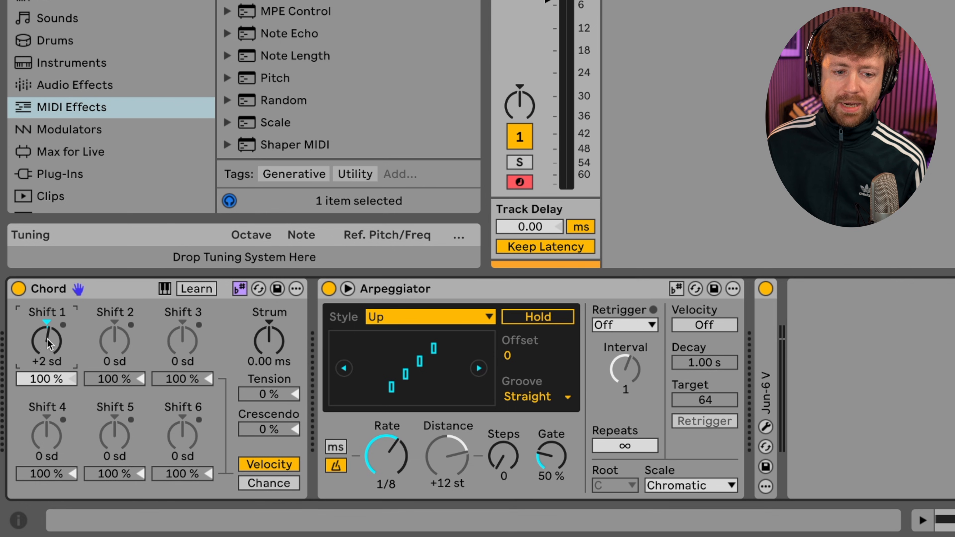
Step: Set Shift 2 of the Chord device to +4 sd and the Arpeggiator's rate to 1/16
left_click(111, 339)
left_click_drag(121, 341, 121, 327)
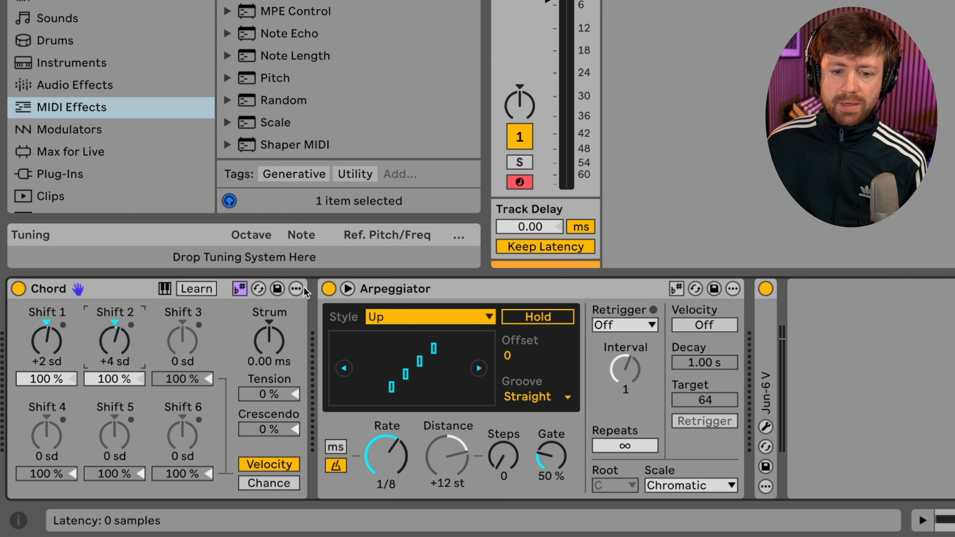
left_click_drag(393, 444, 391, 450)
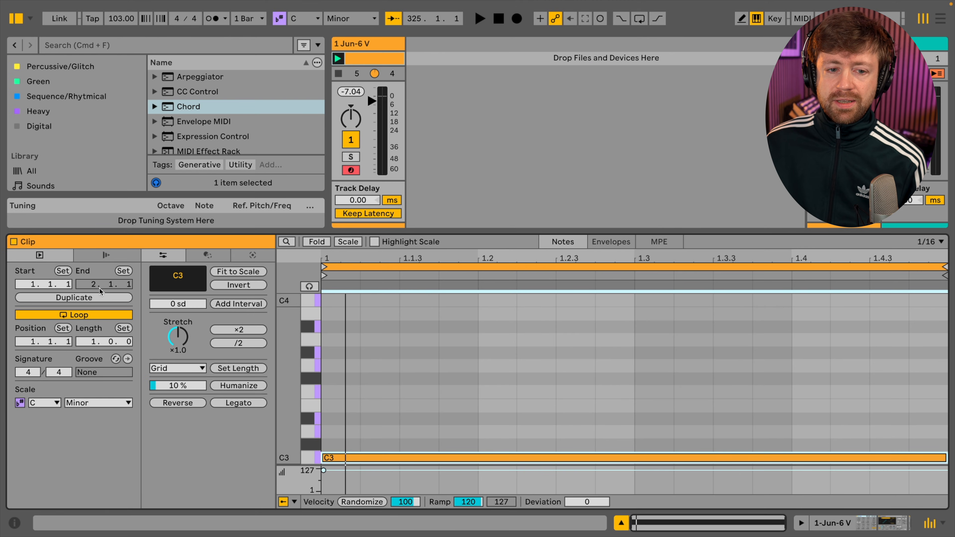
Step: Double the clip to two bars with the C3 note extended over both, and play it back through the devices
left_click(97, 298)
left_click_drag(631, 462, 947, 460)
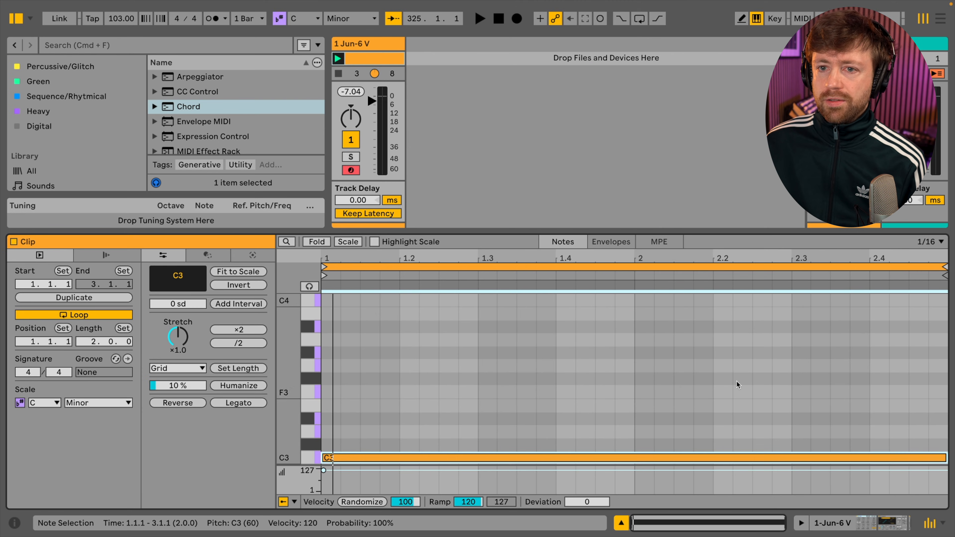
left_click(376, 49)
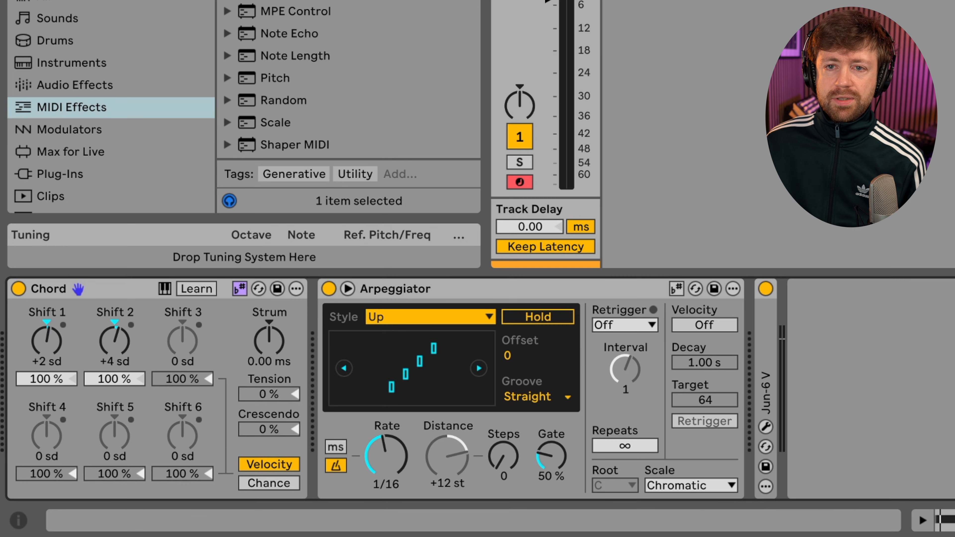
key("space")
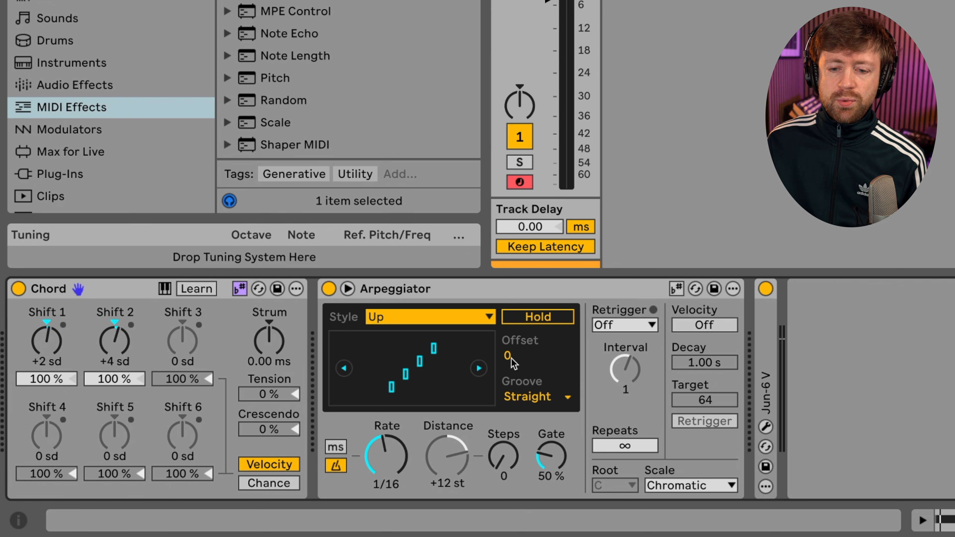
Step: Try the UpDown style in the Arpeggiator and restore the Up style
left_click(490, 318)
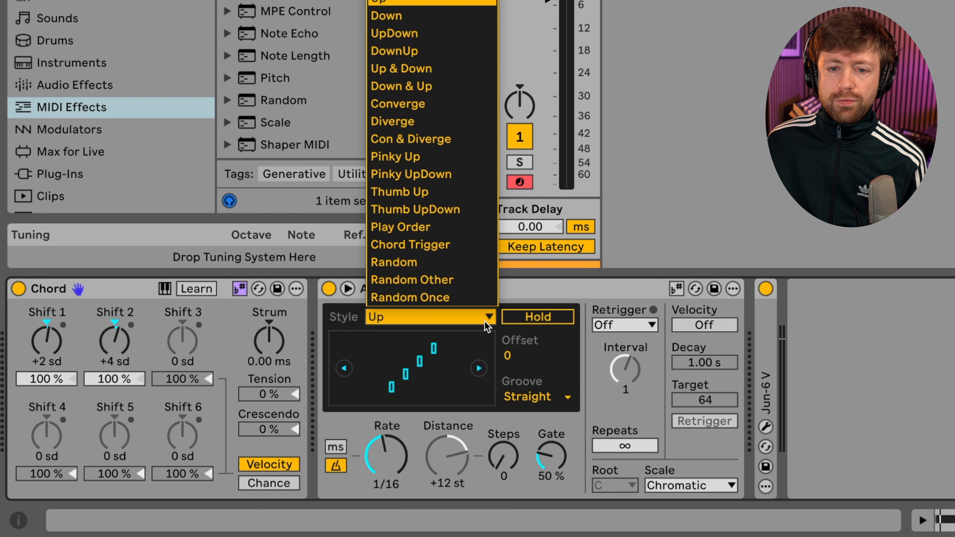
left_click(414, 33)
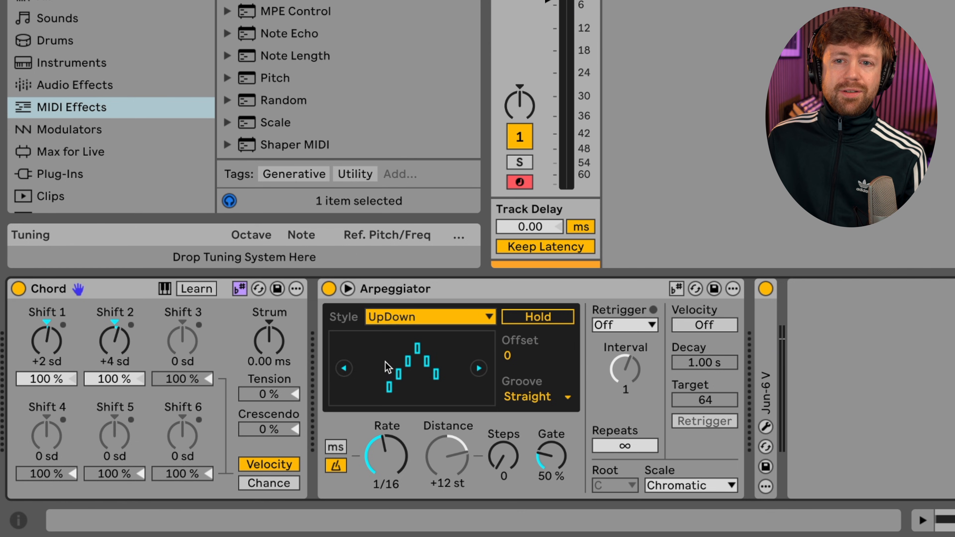
left_click(416, 323)
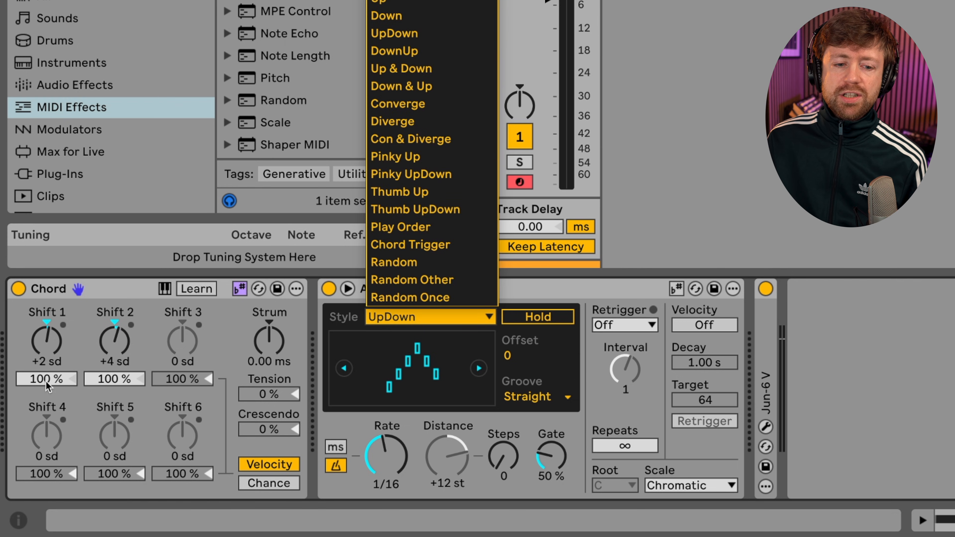
left_click(406, 3)
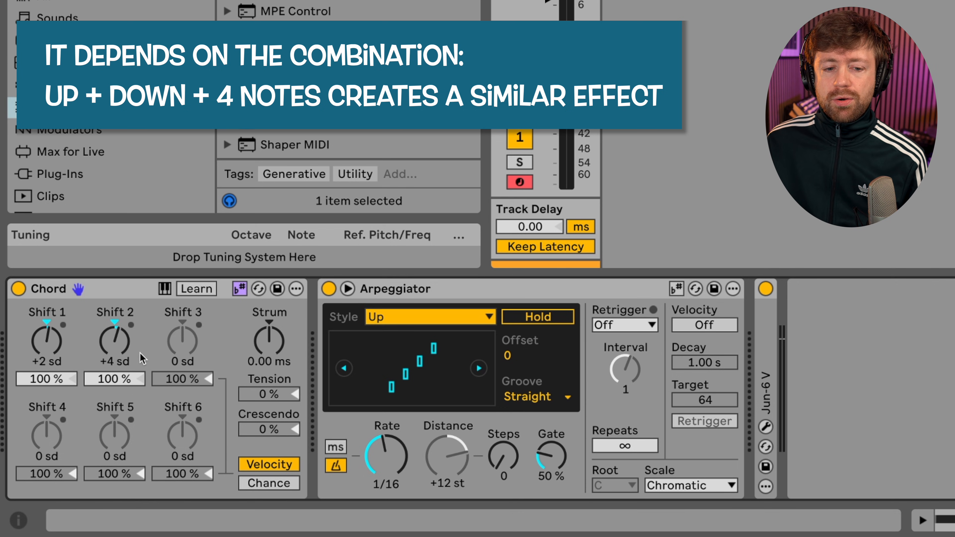
Step: Set Shift 3 of the Chord device to +5 sd and Shift 4 to +7 sd
left_click(120, 352)
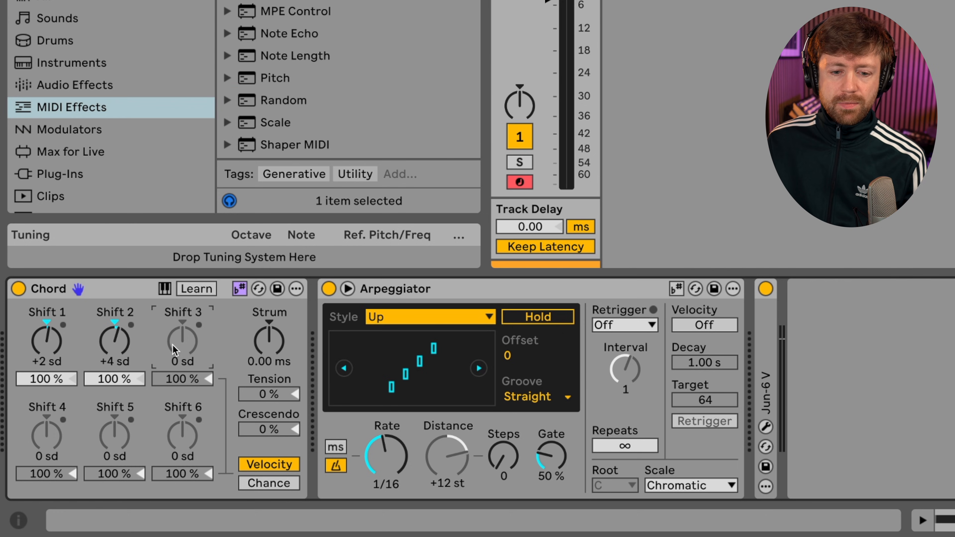
left_click_drag(173, 349, 189, 347)
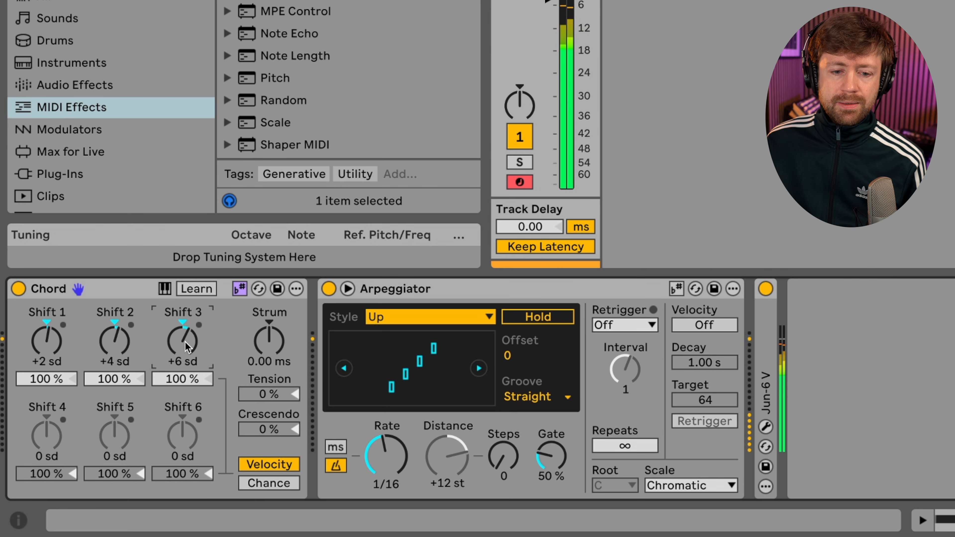
left_click_drag(184, 342, 184, 346)
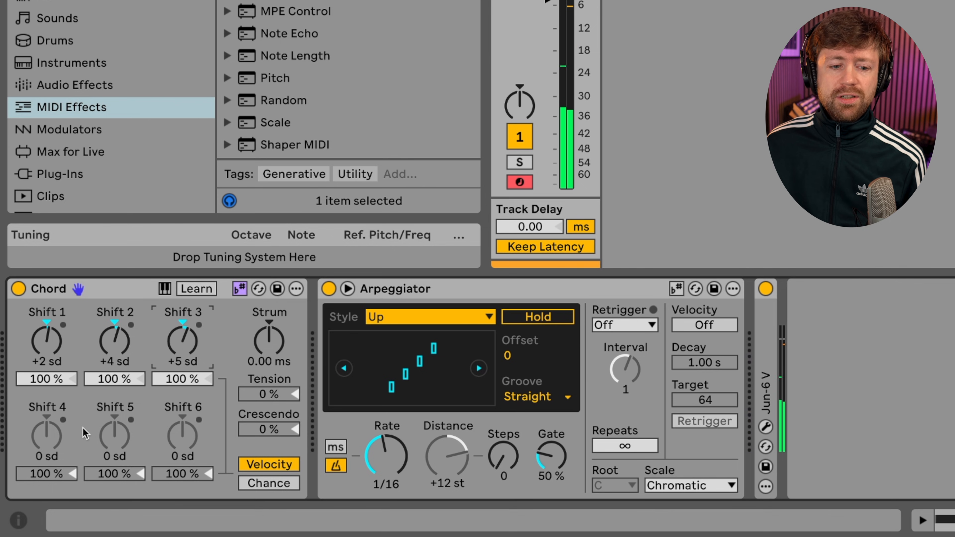
left_click_drag(53, 444, 53, 429)
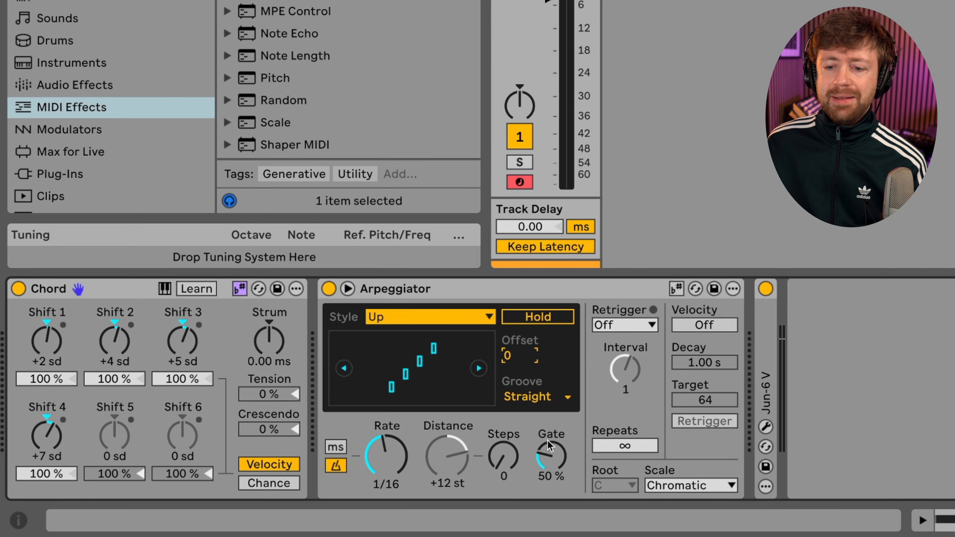
Step: Make the Arpeggiator follow the current scale, using 1 step and a distance of +3 sd
left_click(677, 290)
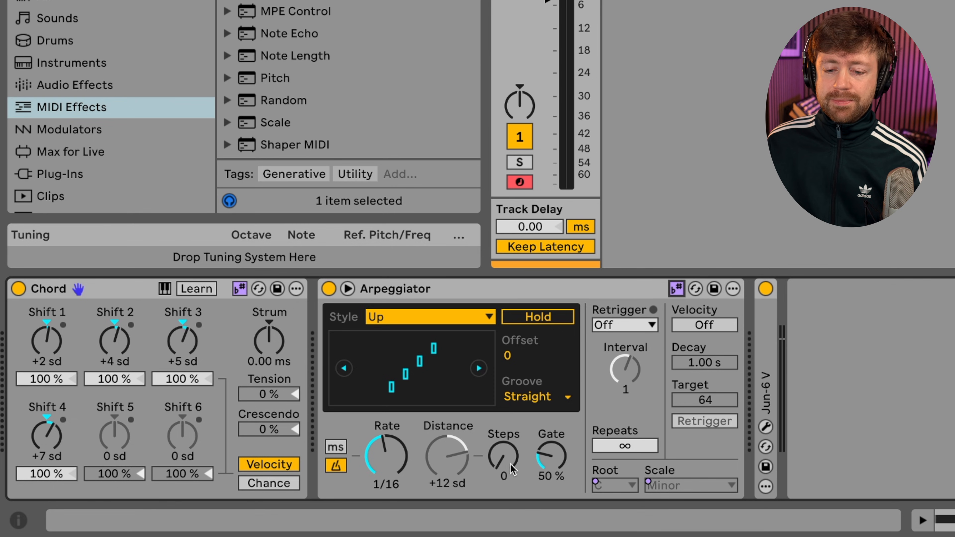
left_click_drag(504, 458, 504, 454)
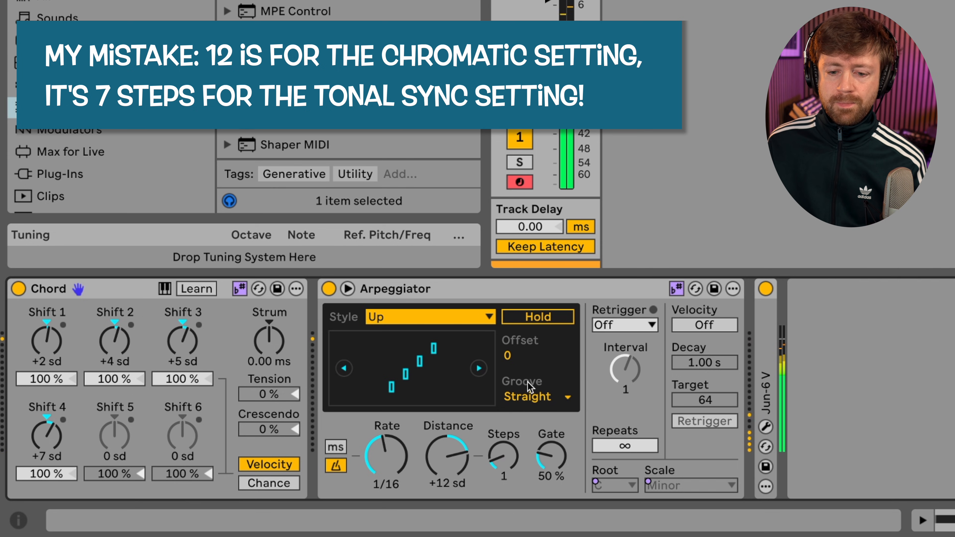
left_click_drag(468, 459, 468, 481)
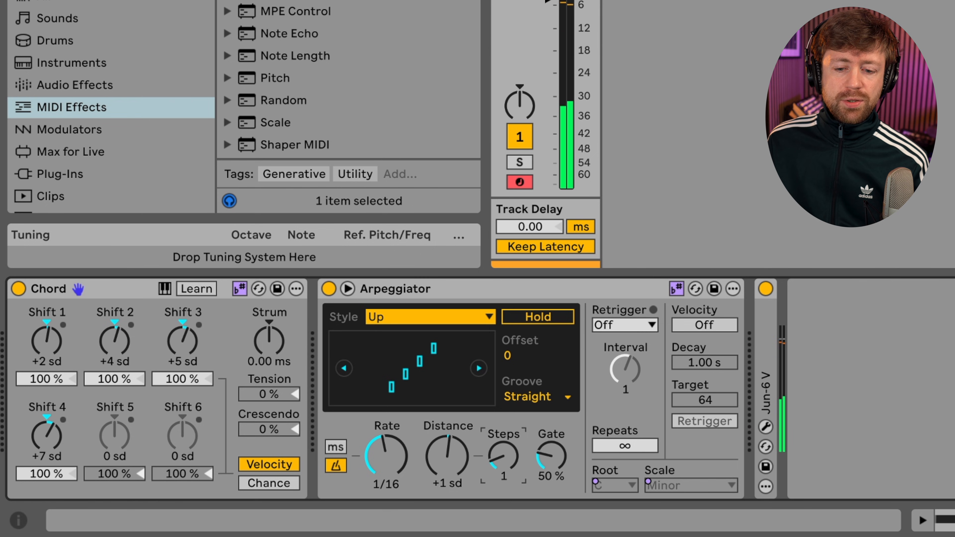
left_click_drag(466, 460, 465, 450)
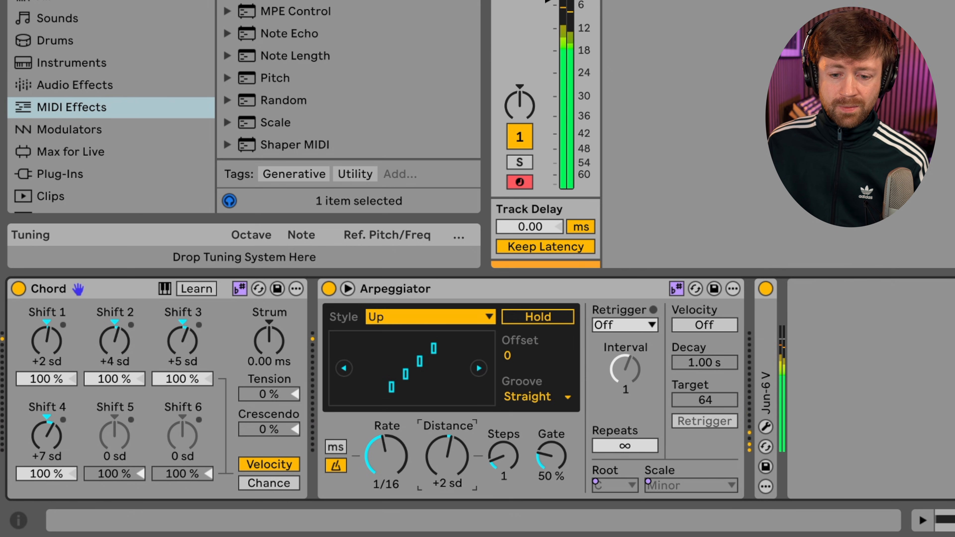
left_click_drag(449, 459, 450, 455)
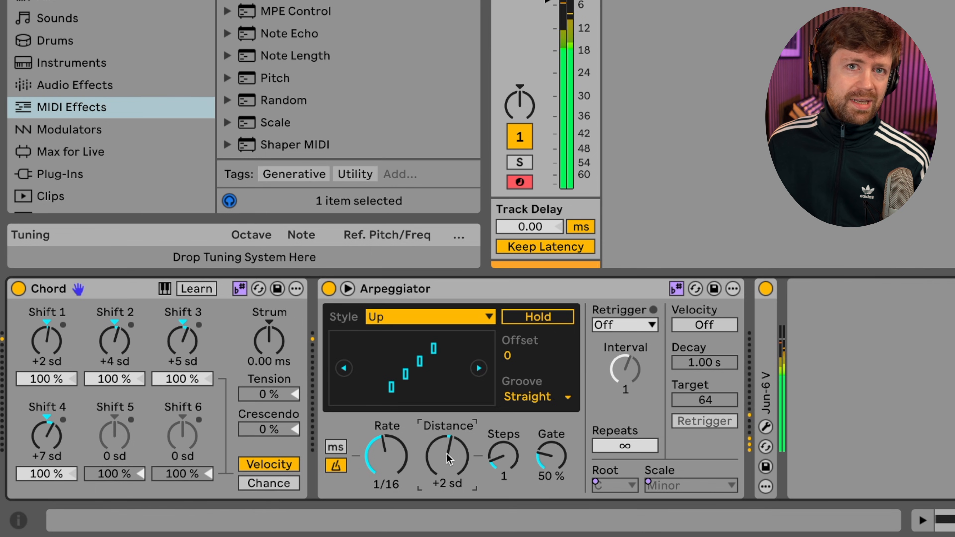
Step: Switch to the course website and review the jazz music theory curriculum and the products included in the bundle
scroll(448, 458, "up", 2)
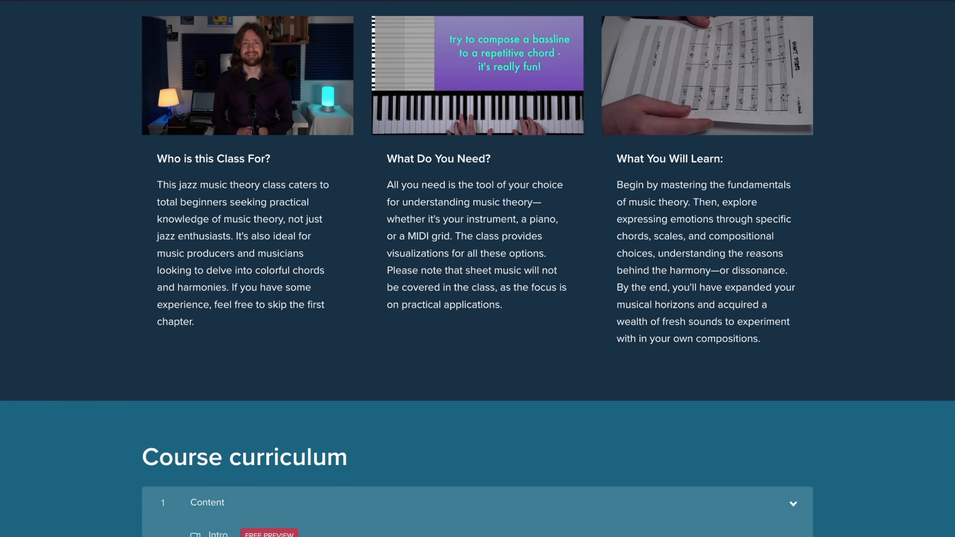
scroll(953, 395, "down", 5)
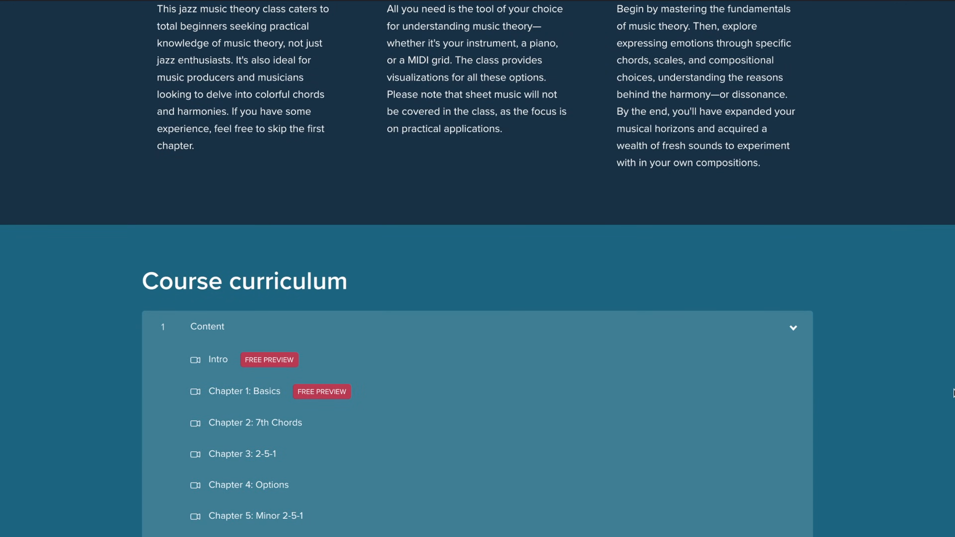
scroll(953, 390, "down", 4)
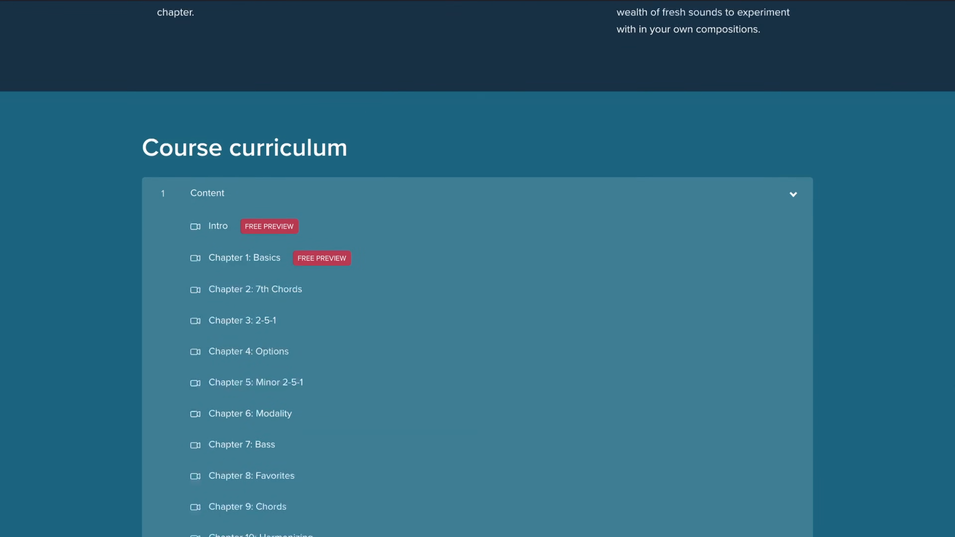
scroll(953, 389, "down", 2)
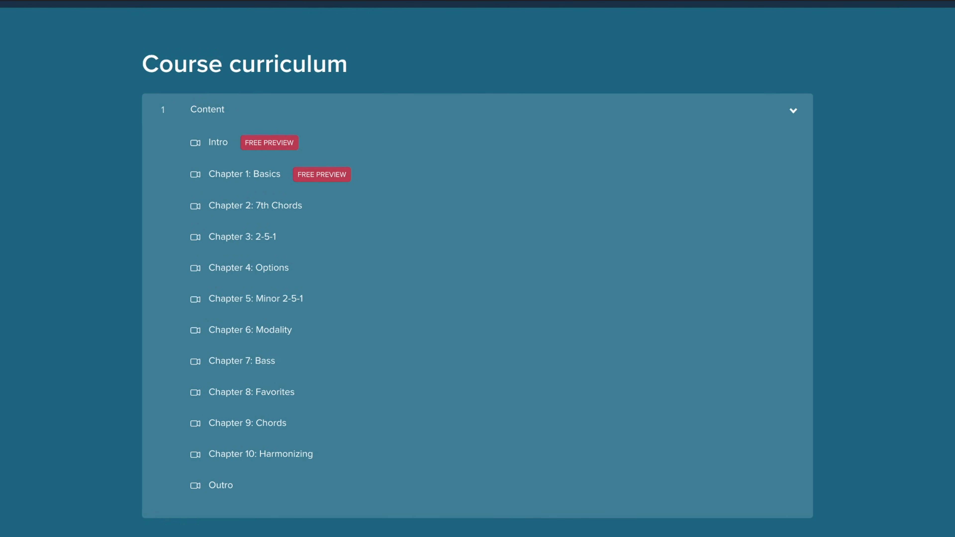
scroll(478, 268, "up", 3)
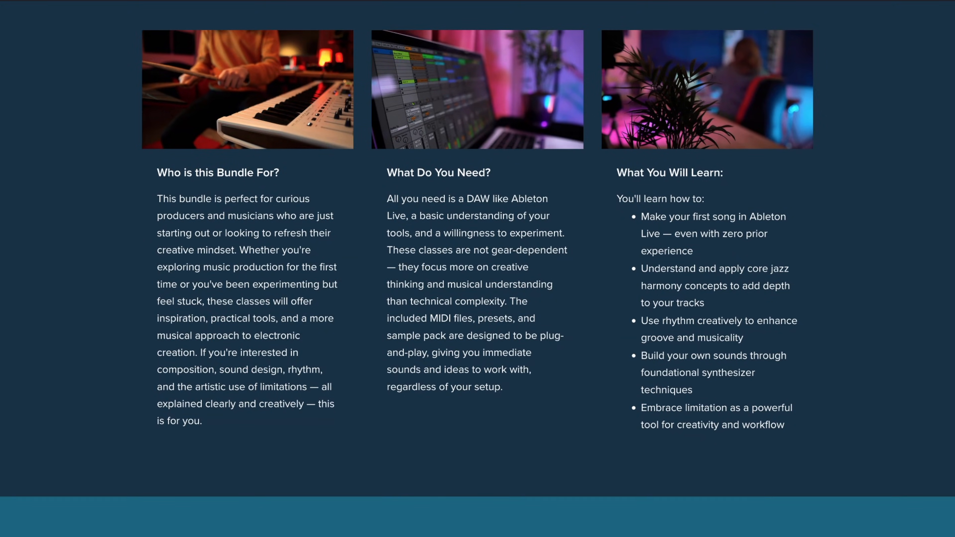
scroll(477, 269, "down", 2)
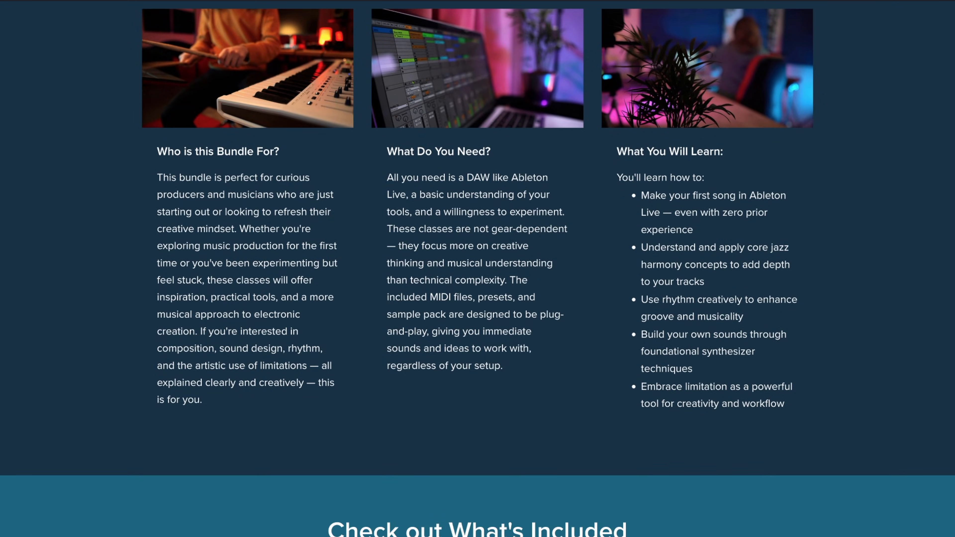
scroll(478, 269, "down", 3)
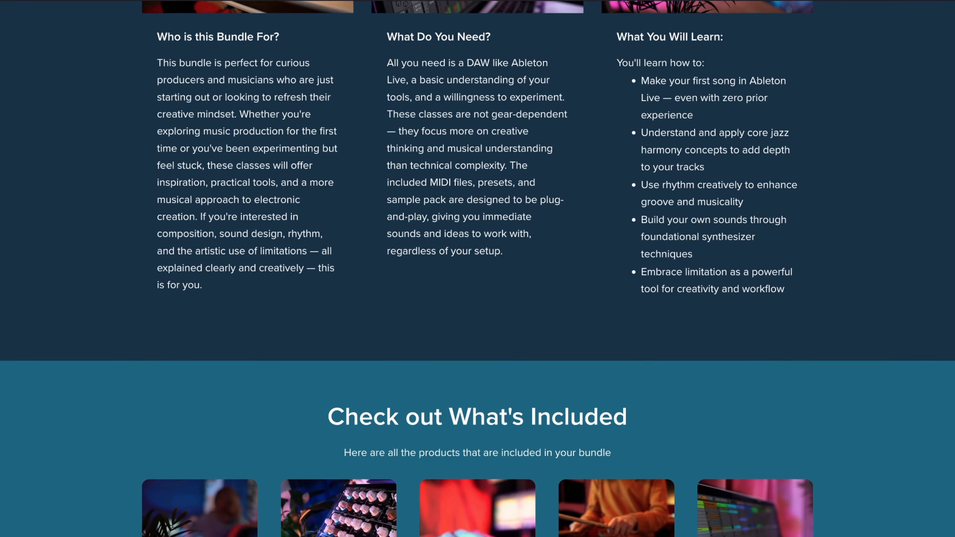
scroll(477, 269, "down", 4)
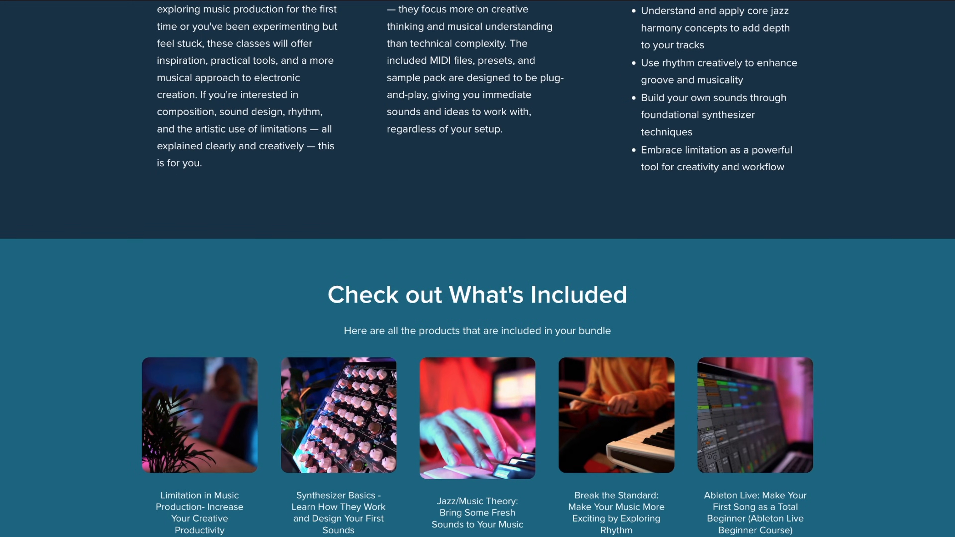
scroll(478, 269, "down", 3)
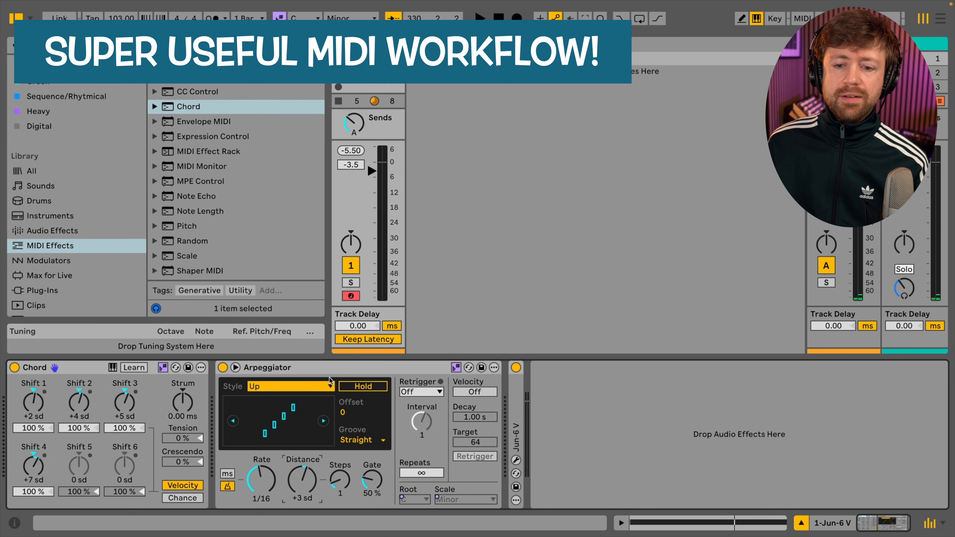
Step: Insert a new MIDI track beside the Jun-6 V track and colour it teal
right_click(431, 62)
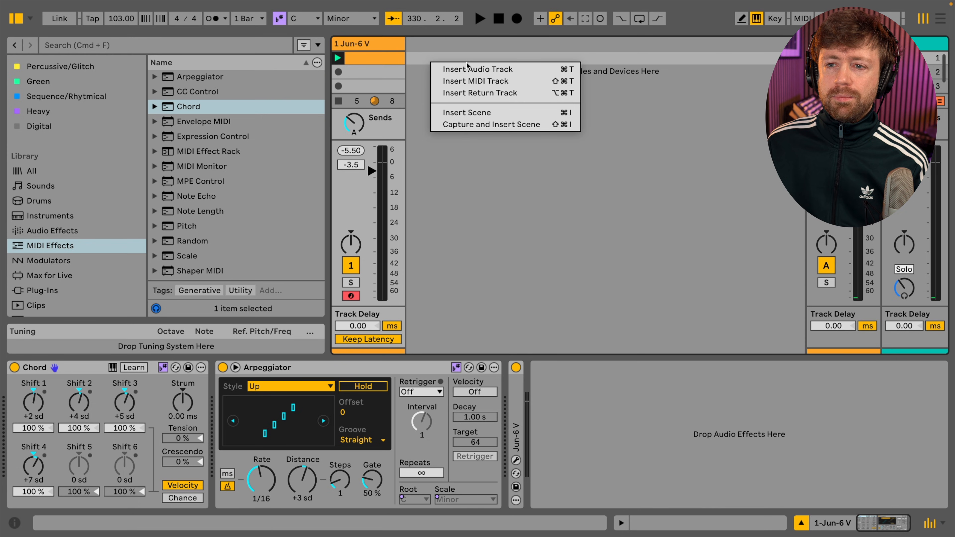
left_click(472, 81)
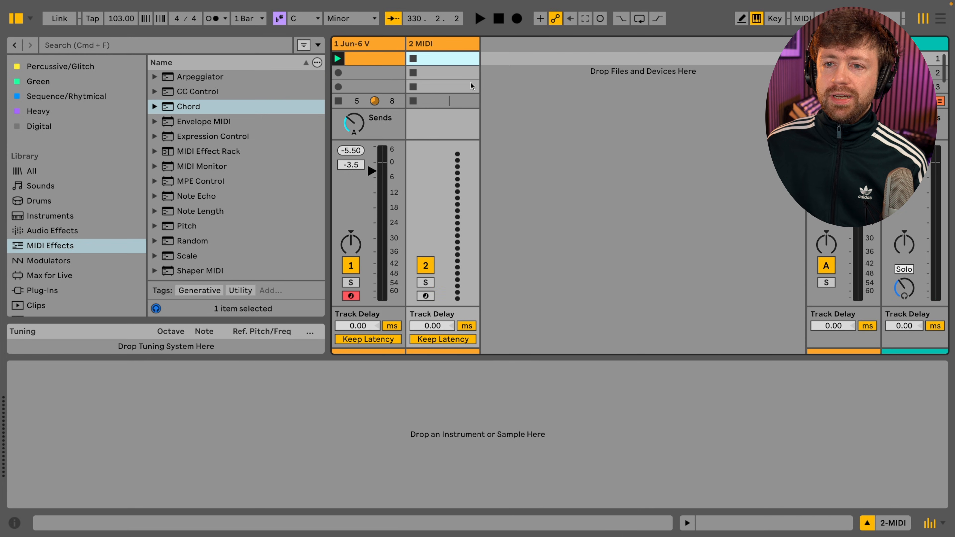
left_click(867, 524)
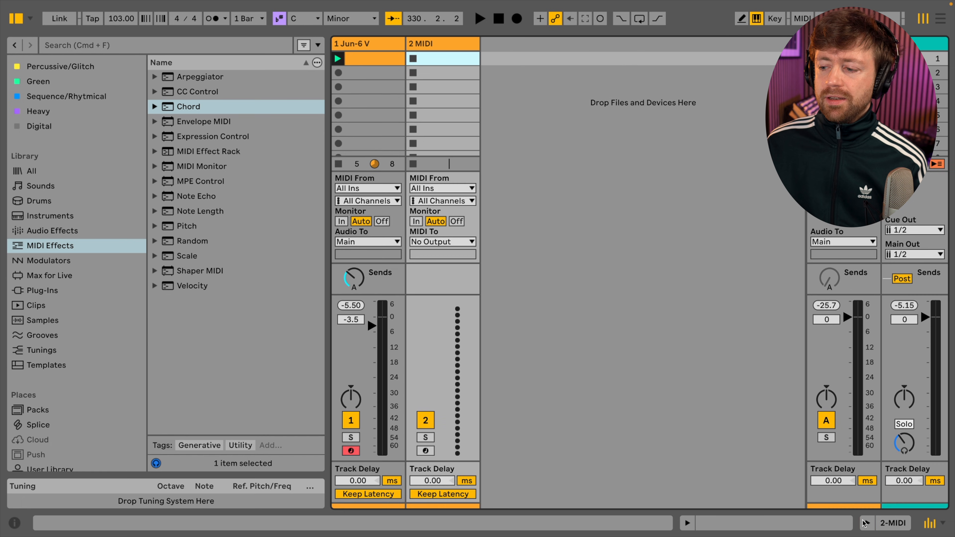
right_click(430, 46)
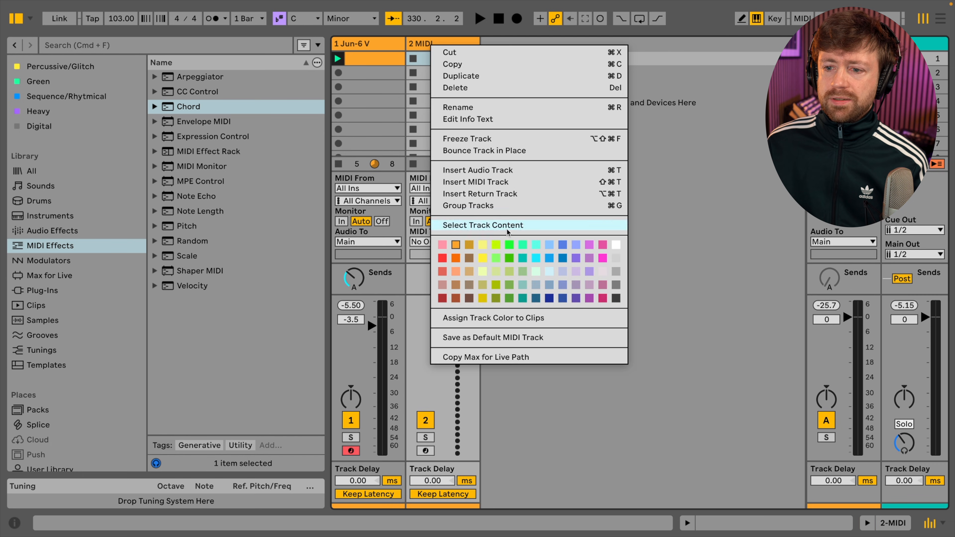
left_click(522, 261)
Step: Route MIDI from 1-Jun-6 V into the new MIDI track and arm it for recording
left_click(432, 189)
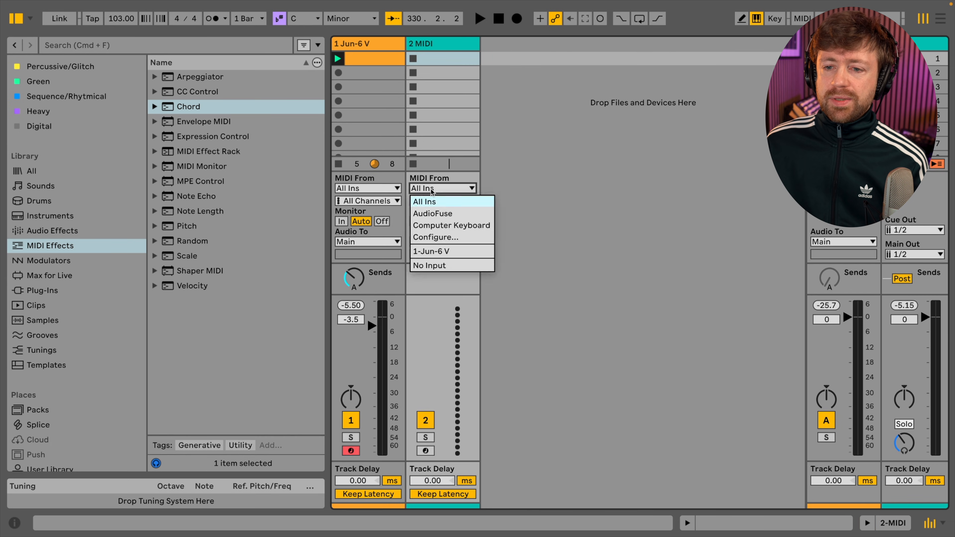
left_click(427, 251)
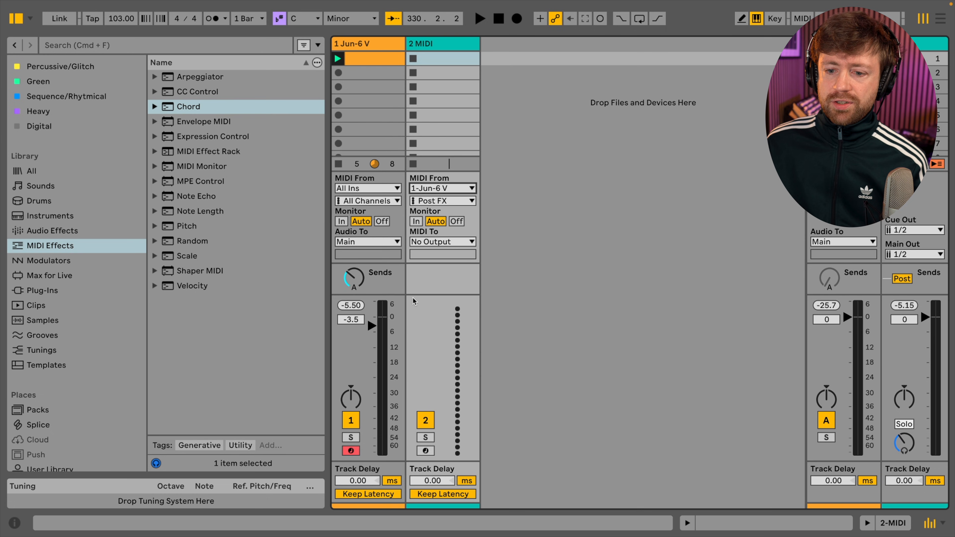
left_click(419, 450)
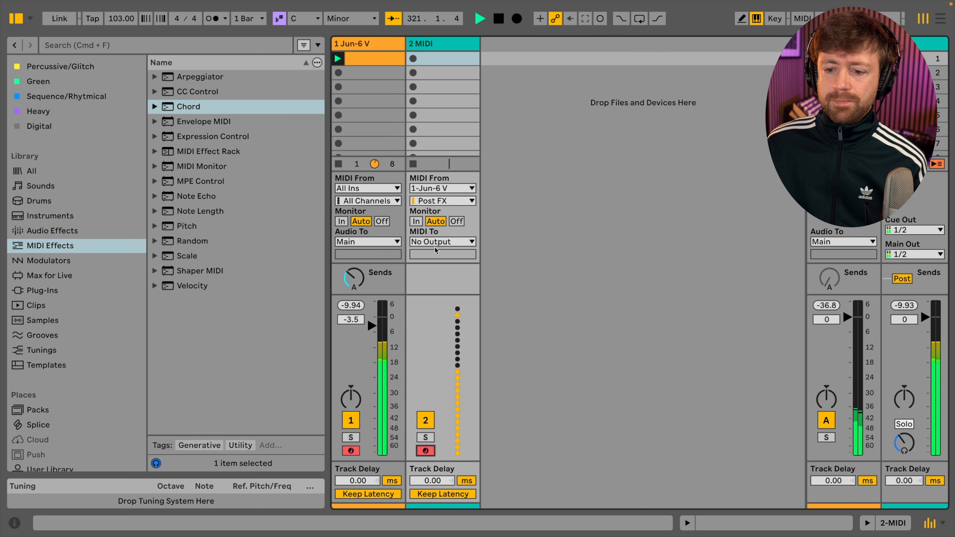
Step: Set the Distance of the Arpeggiator on the Jun-6 V track to +2 sd
double_click(436, 44)
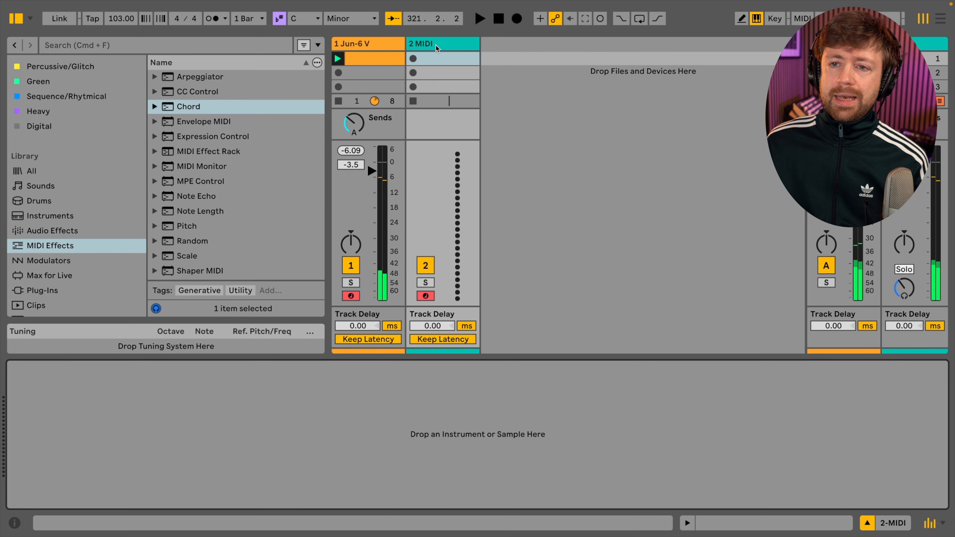
left_click(363, 305)
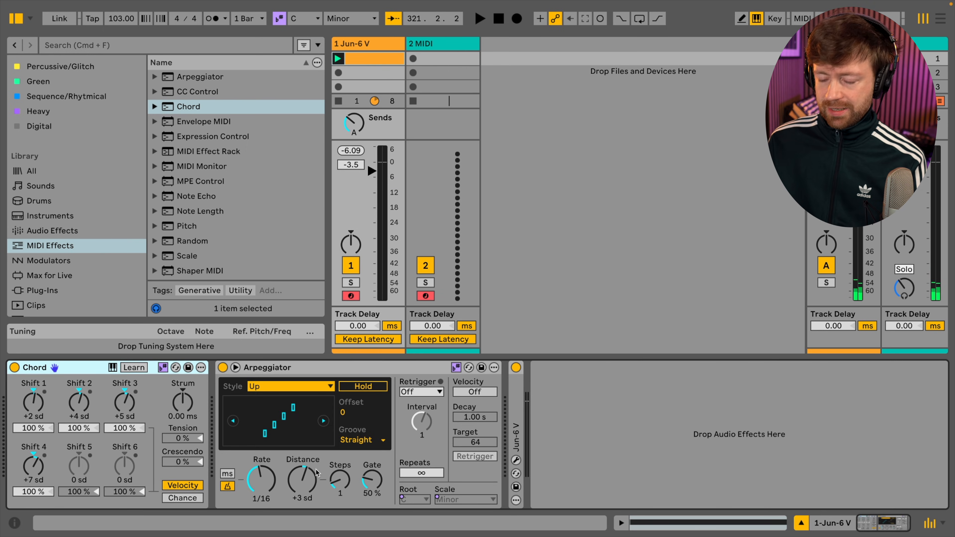
left_click(308, 490)
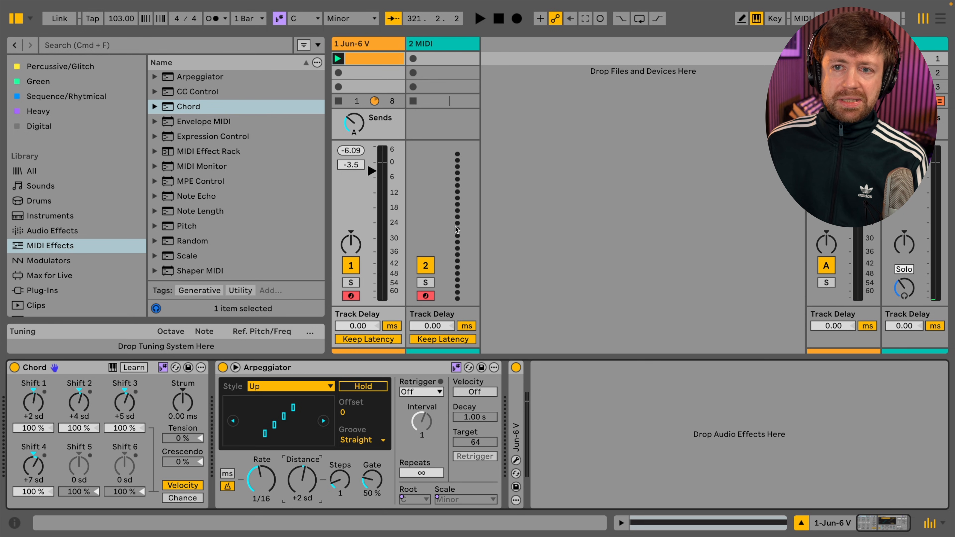
Step: Record the arpeggio into the MIDI track's first clip slot while switching the Arpeggiator's Distance between +2 sd and +3 sd, and stop playback
left_click(415, 59)
left_click(381, 45)
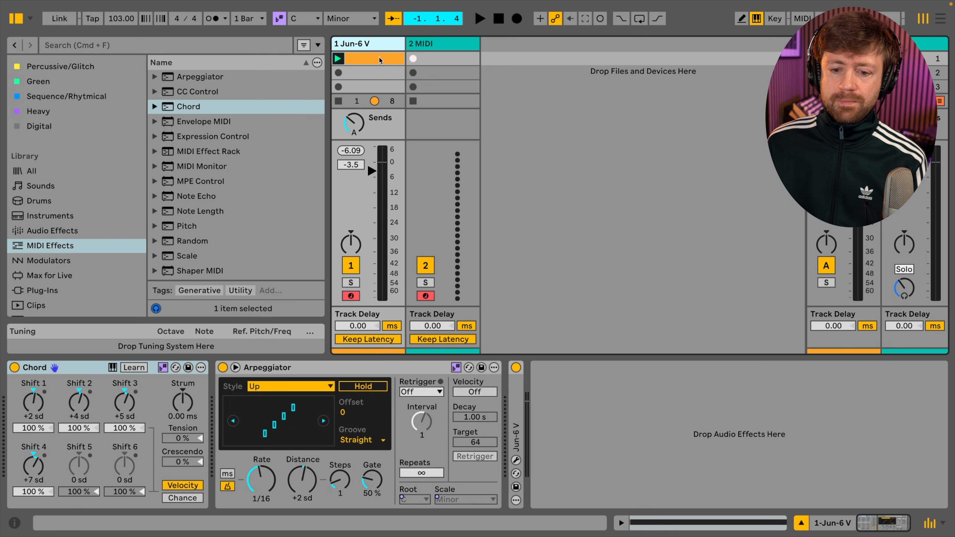
left_click(311, 479)
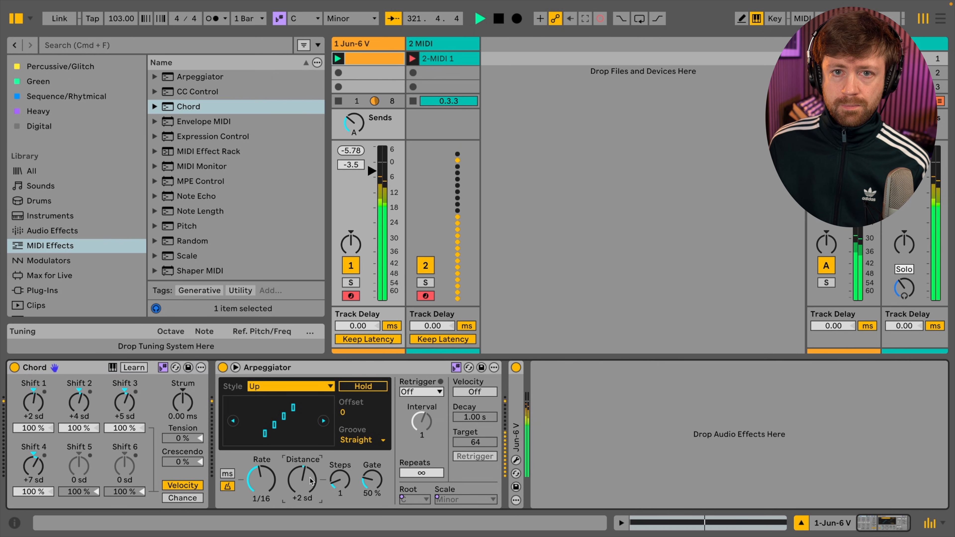
key("Up")
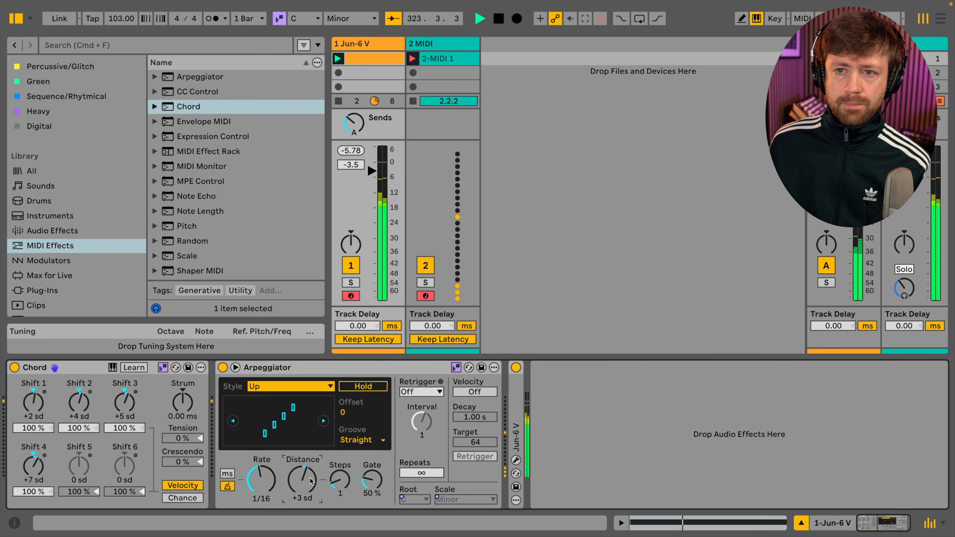
key("Down")
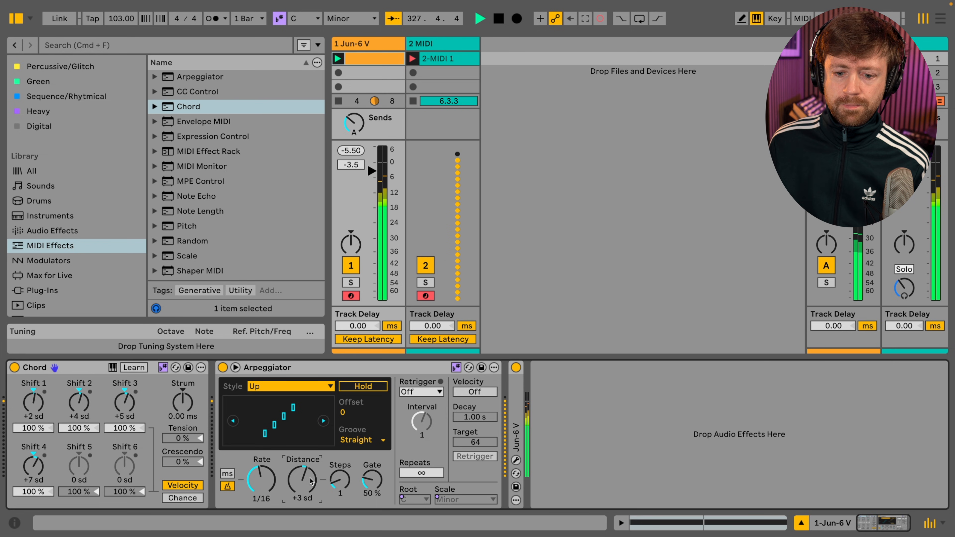
key("space")
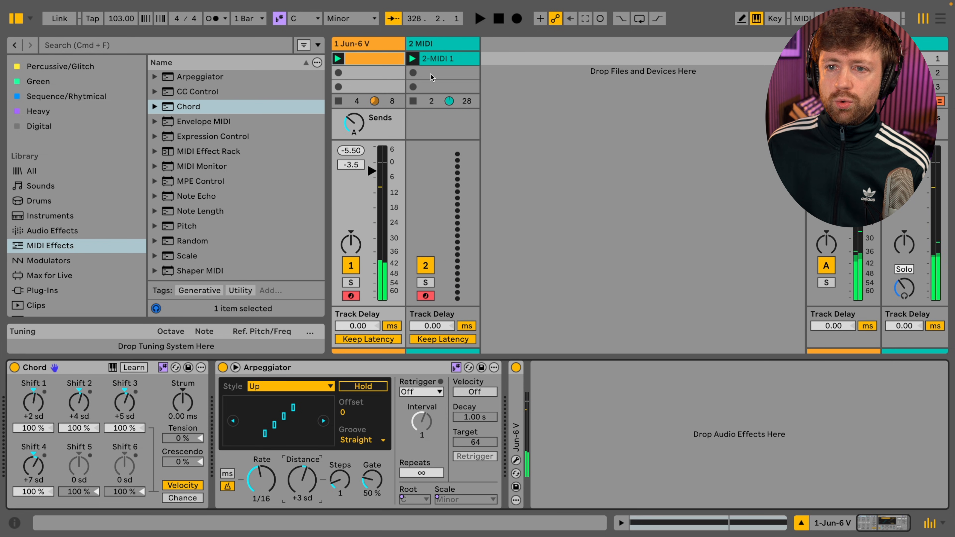
Step: Open the recorded clip on the MIDI track and examine its notes
double_click(429, 56)
left_click(558, 374)
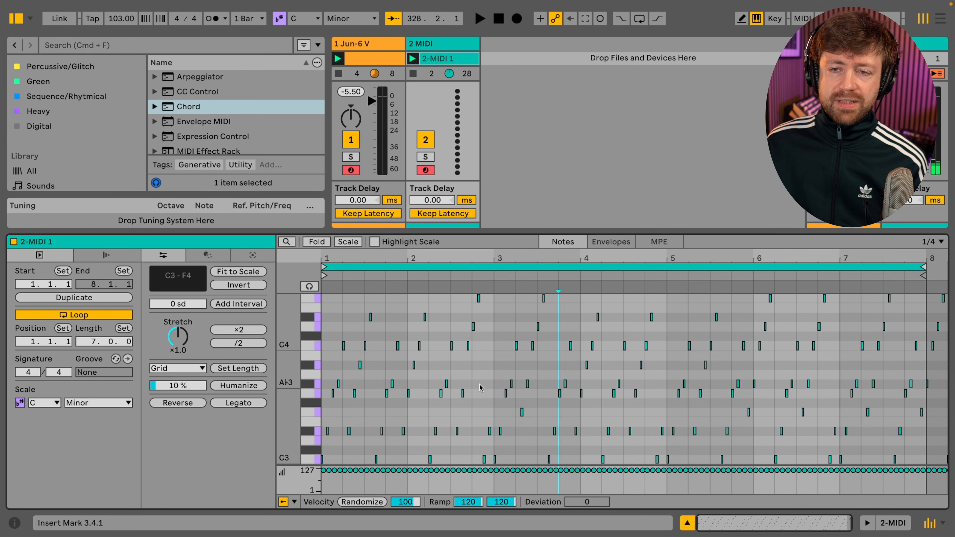
scroll(433, 414, "down", 1)
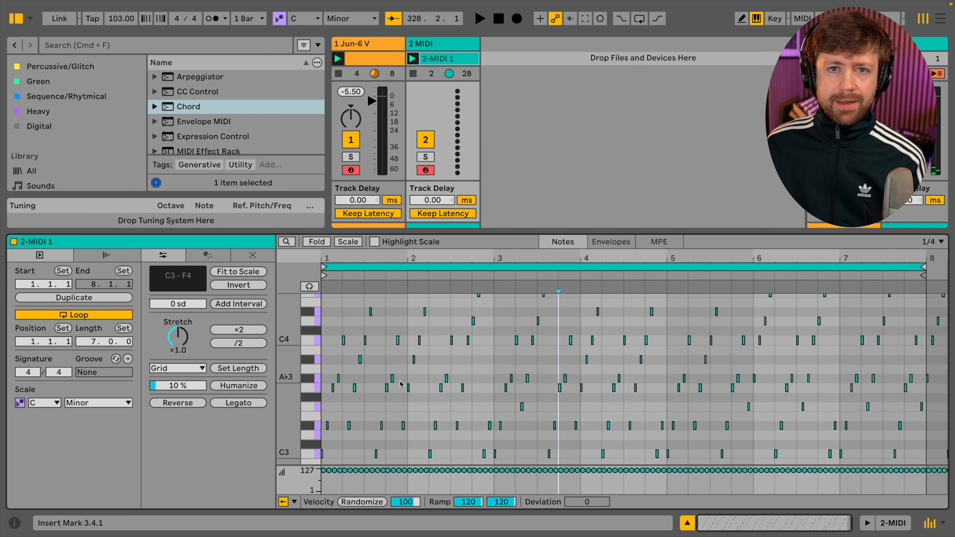
left_click(337, 378)
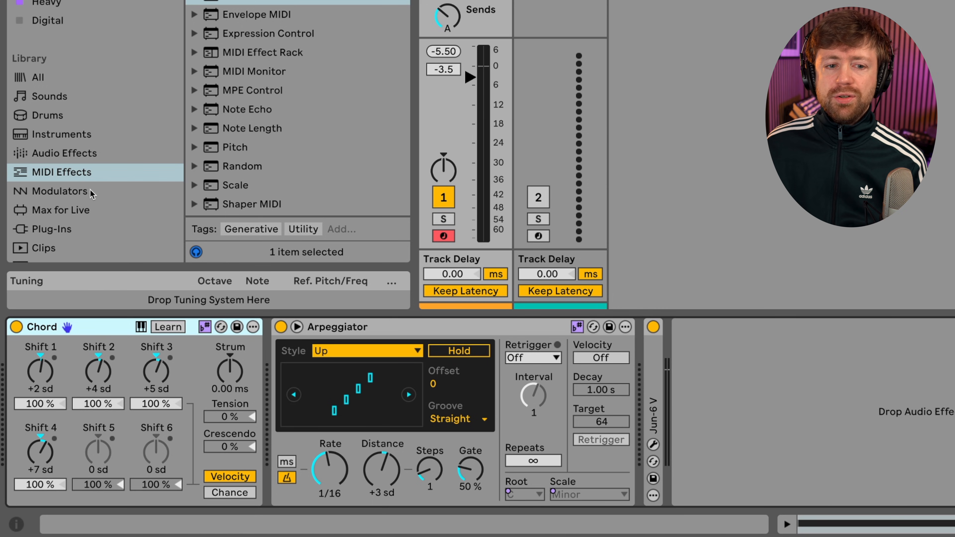
Step: Add an LFO modulator after the Jun-6 V instrument and map it to the Arpeggiator's Distance
left_click(87, 195)
left_click_drag(244, 22, 770, 399)
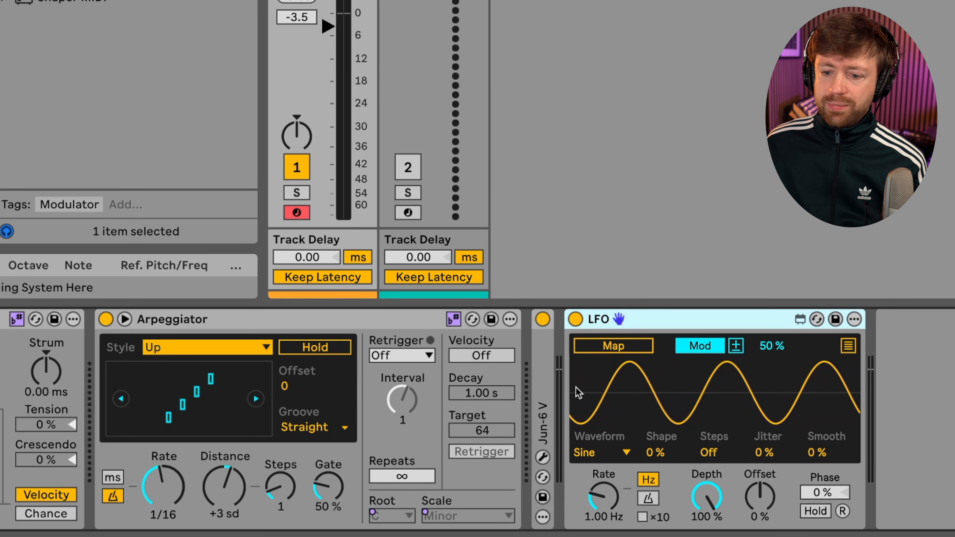
left_click(610, 347)
left_click(233, 488)
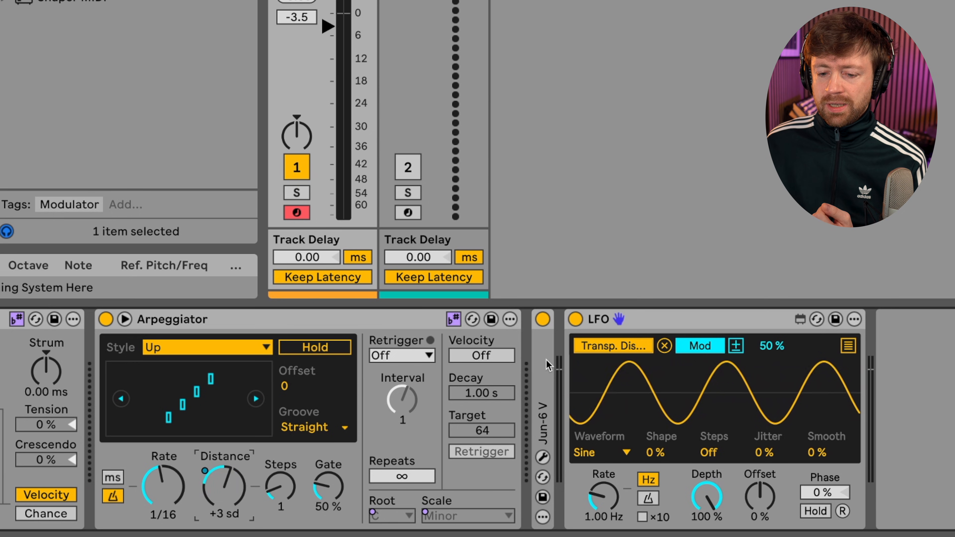
Step: Set the Distance modulation amount to 32 %, the Arpeggiator's Distance to +2 sd and the LFO rate to 0.25 Hz
left_click(770, 347)
mouse_move(771, 347)
left_mouse_down()
mouse_move(770, 371)
mouse_move(771, 362)
left_mouse_up()
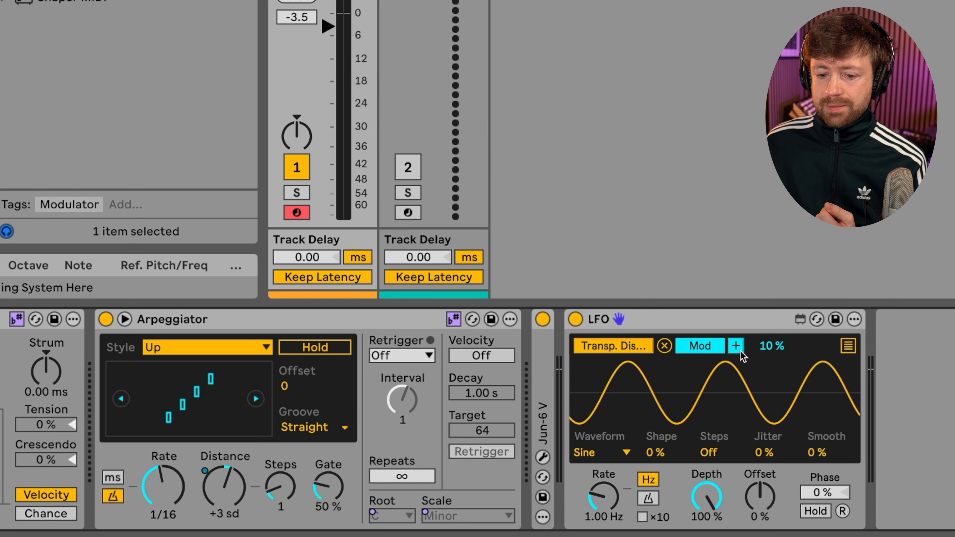
left_click(238, 476)
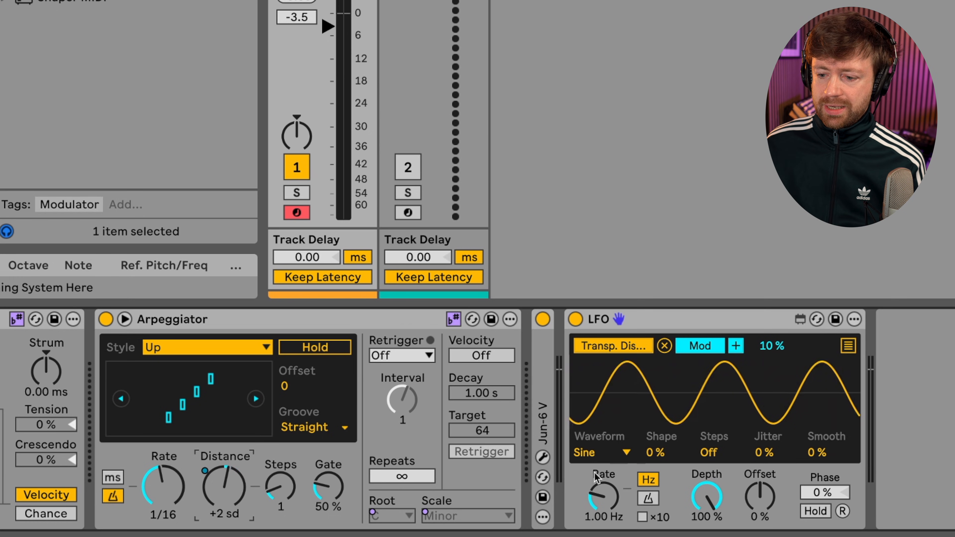
left_click_drag(602, 474, 602, 497)
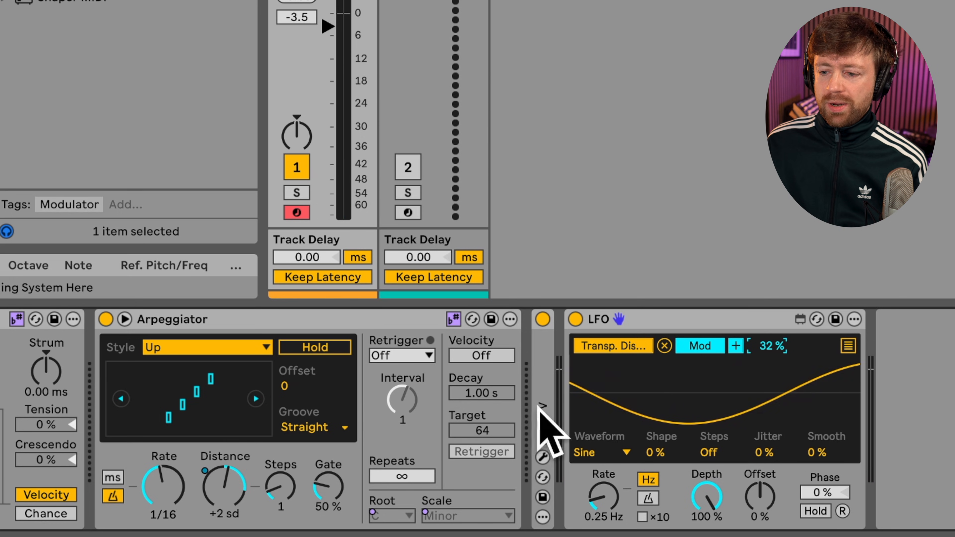
Step: Add a second LFO mapped to the Arpeggiator's Offset, with a modulation amount of 8 % and a rate of 0.16 Hz
left_click_drag(49, 1, 918, 425)
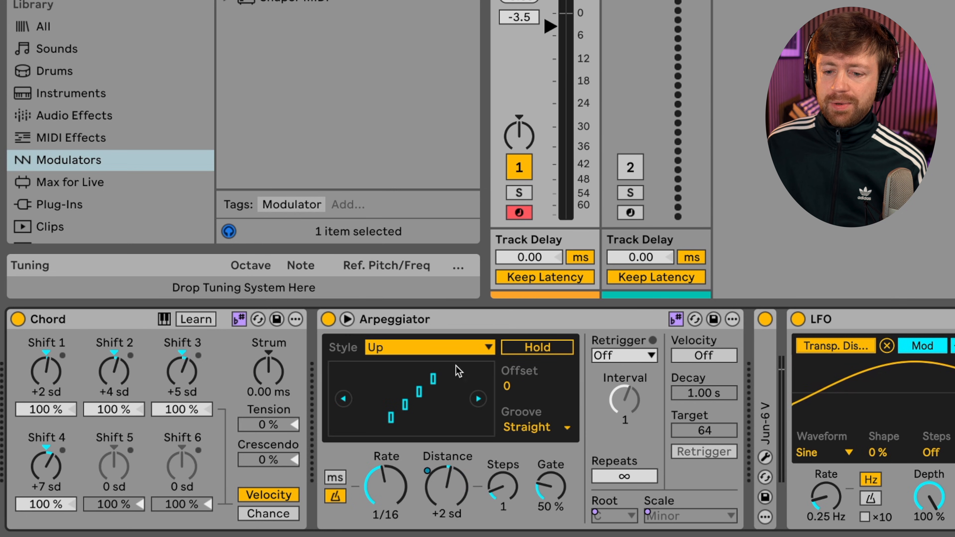
left_click(507, 390)
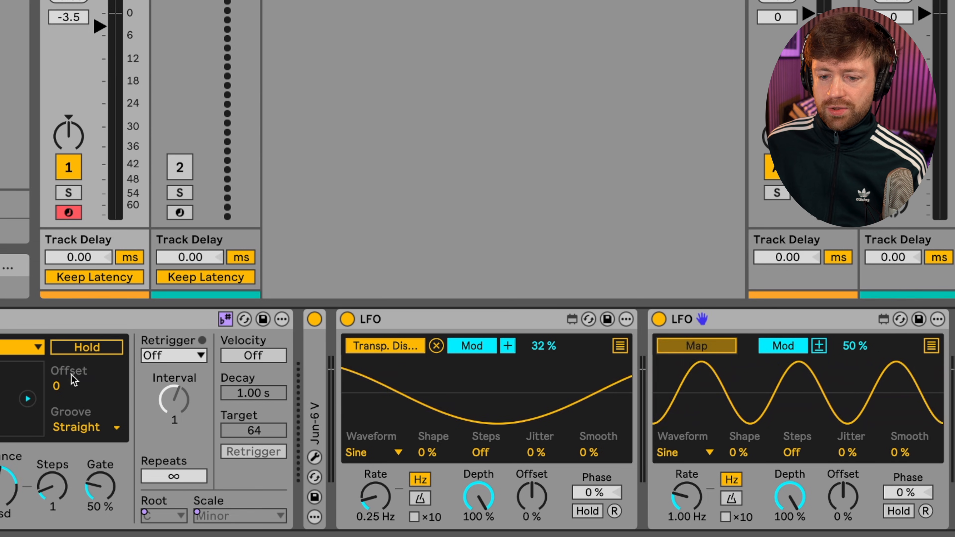
left_click_drag(863, 347, 863, 367)
left_click_drag(695, 497, 688, 504)
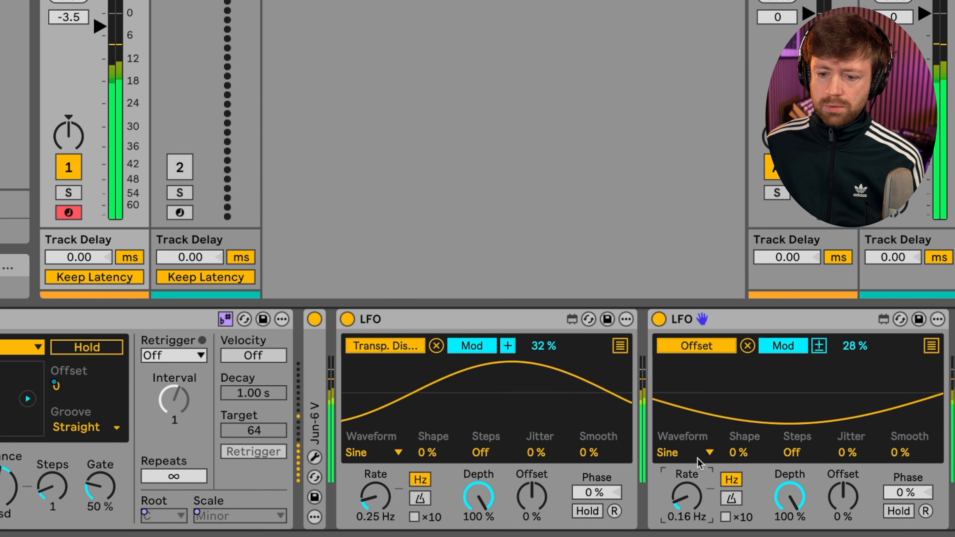
mouse_move(851, 350)
left_mouse_down()
mouse_move(851, 361)
mouse_move(851, 350)
left_mouse_up()
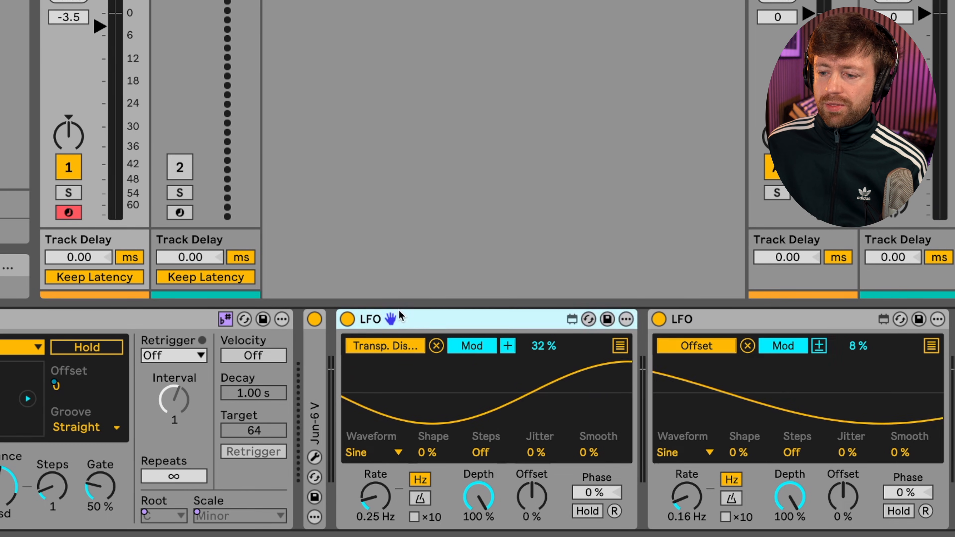
Step: Collapse both LFO devices and try adding a third LFO at the end of the device chain
double_click(456, 320)
double_click(456, 319)
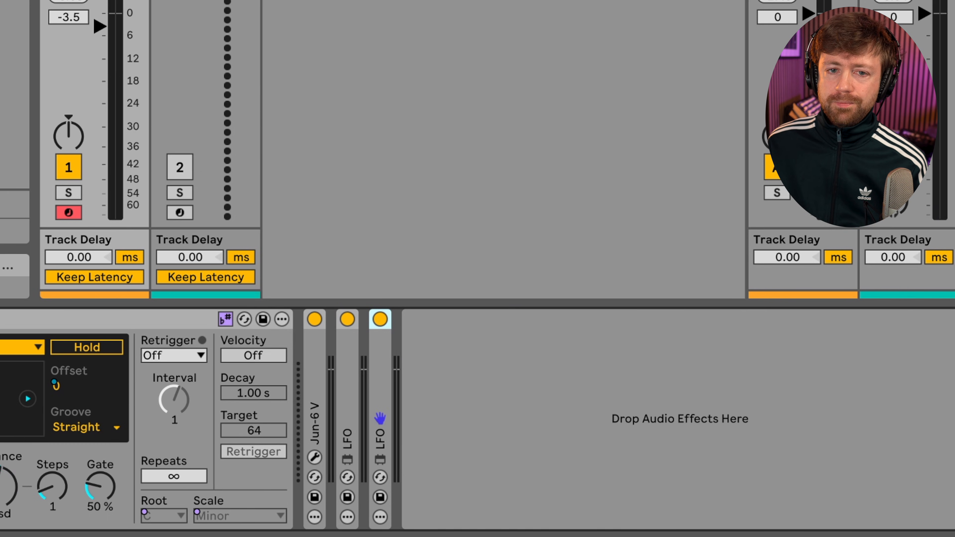
left_click_drag(267, 132, 480, 370)
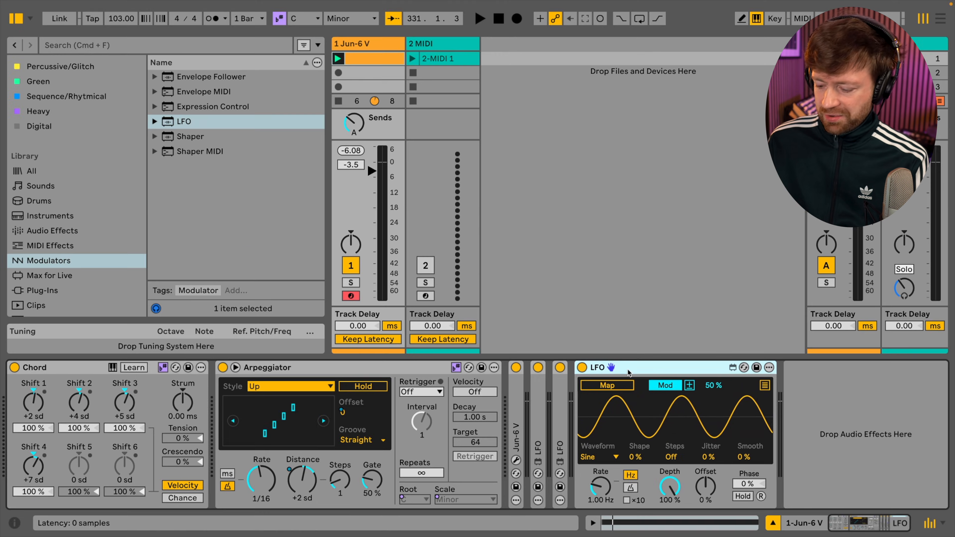
double_click(483, 320)
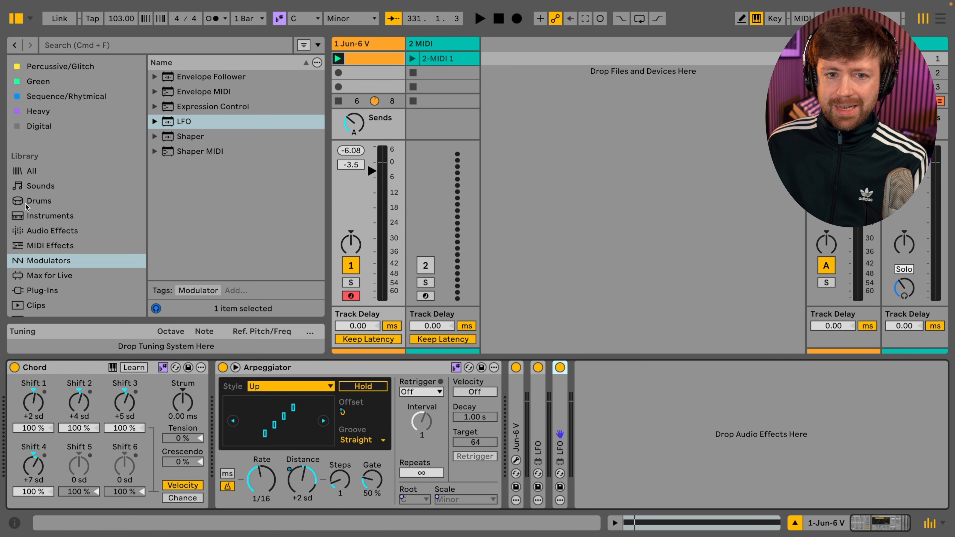
Step: Add an Expression Control between the Arpeggiator and the Jun-6 V instrument and set its first source to Random
left_click_drag(214, 109, 228, 392)
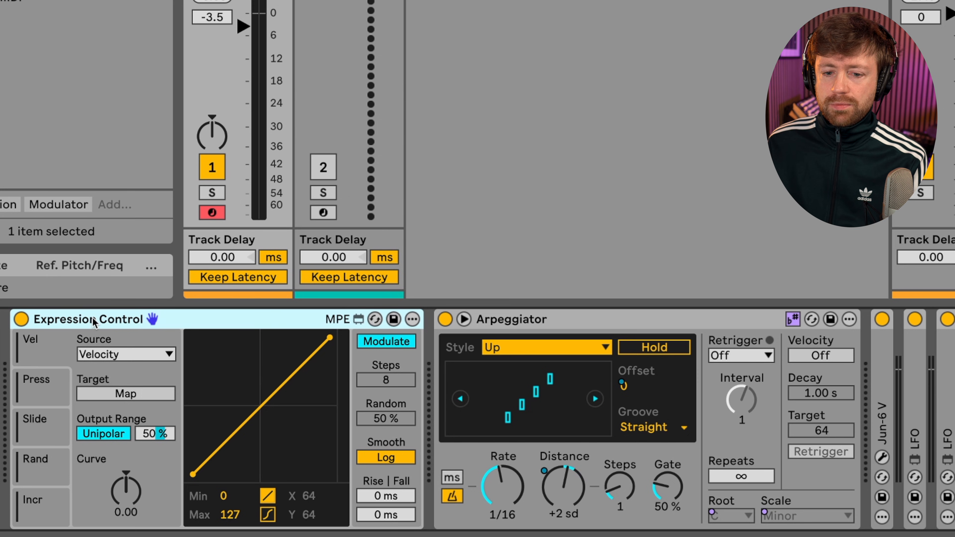
left_click_drag(94, 321, 873, 414)
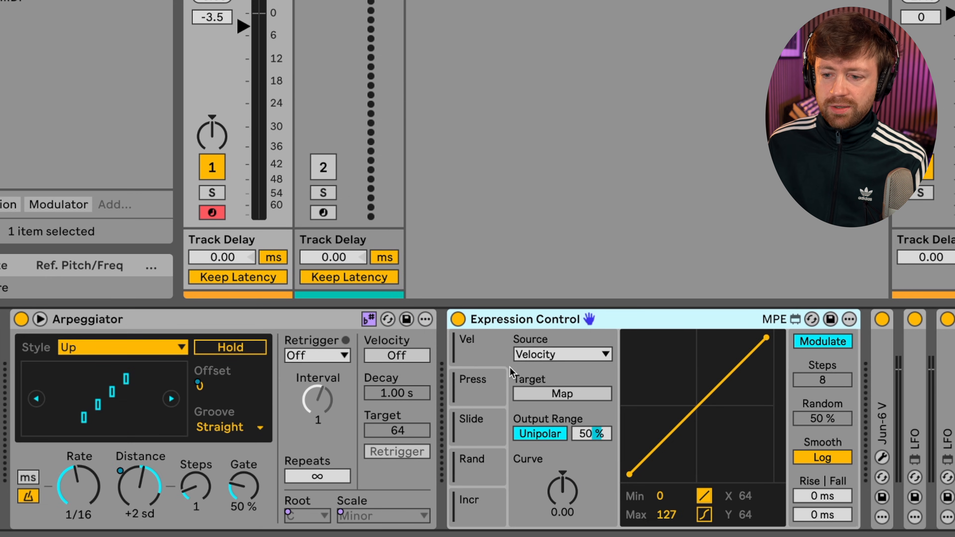
left_click(533, 355)
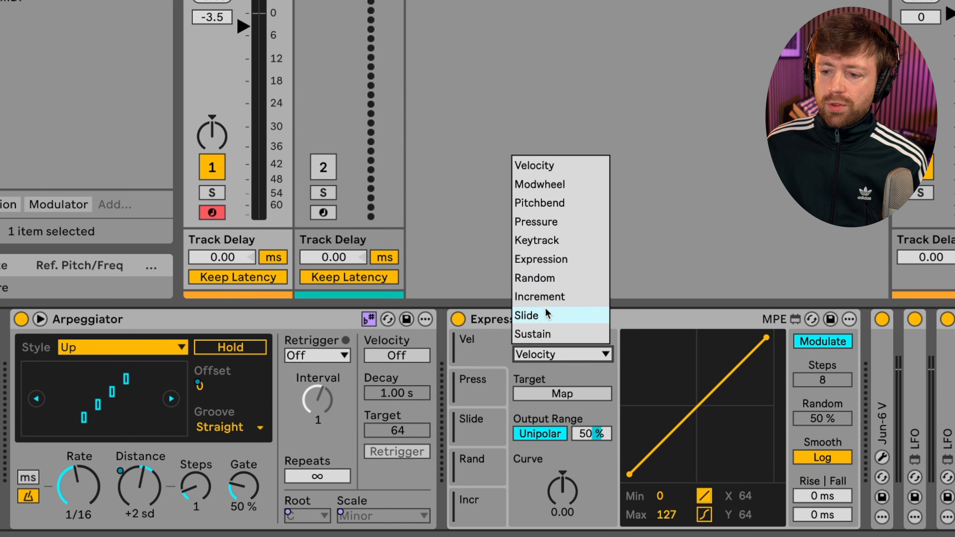
left_click(550, 278)
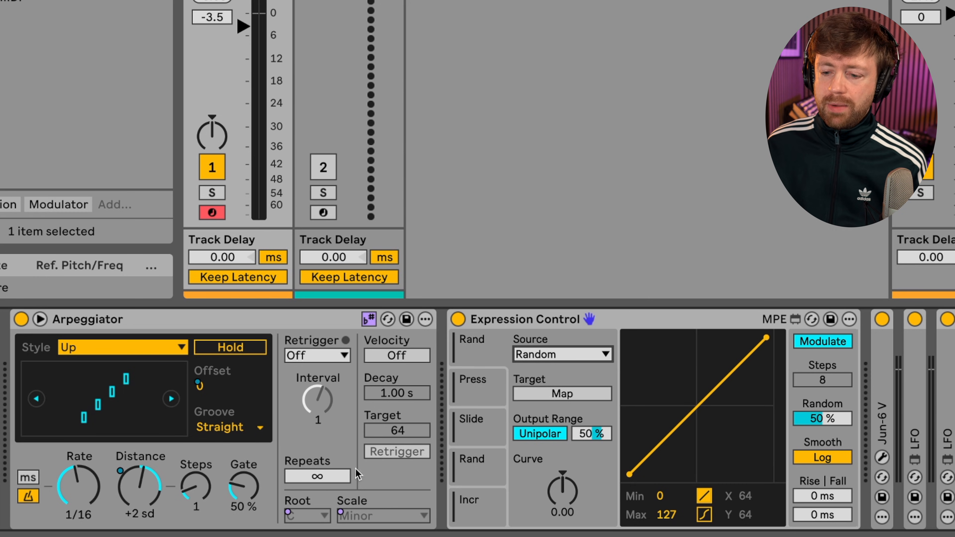
Step: Map the Random source to the Arpeggiator's Gate and set its output range to 100 %
left_click(561, 393)
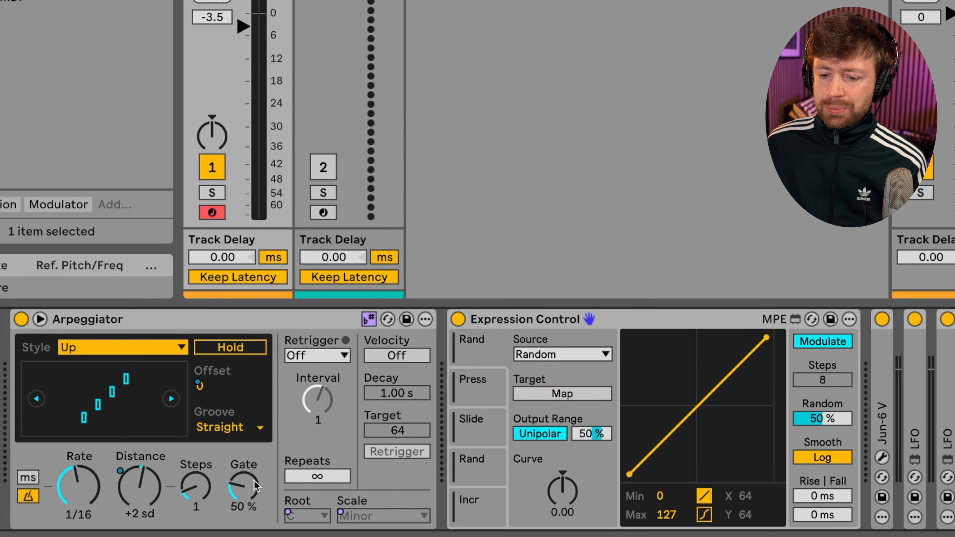
left_click(246, 486)
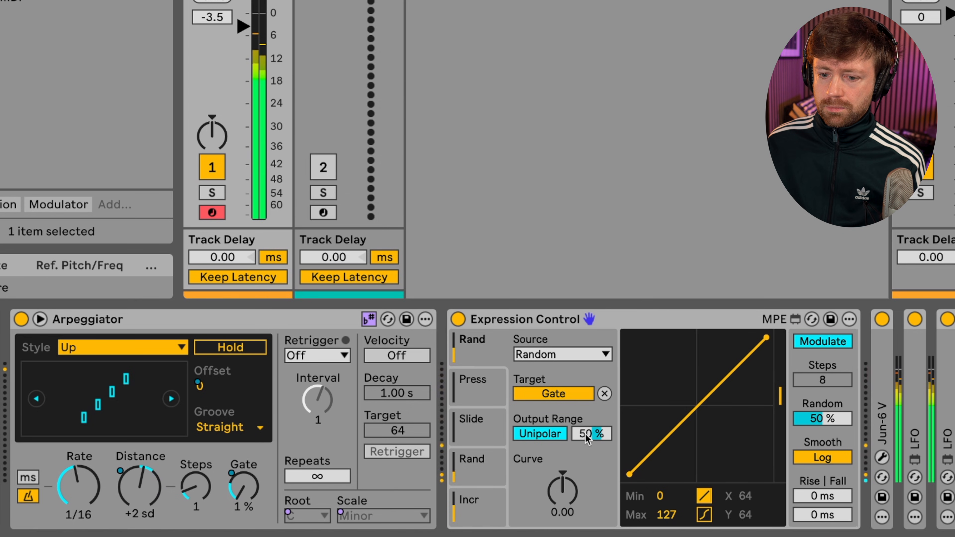
left_click_drag(586, 438, 587, 410)
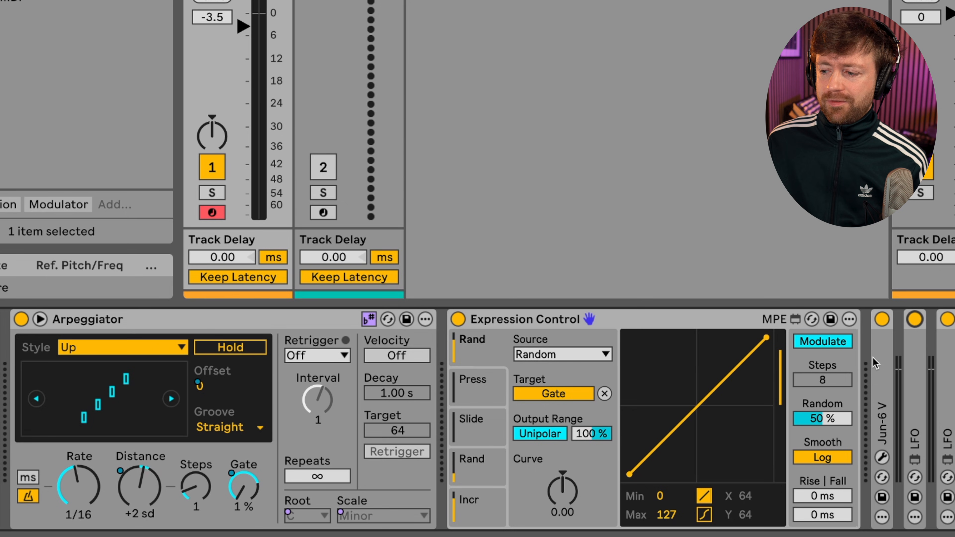
Step: Turn off both LFO devices and the Expression Control
left_click(914, 319)
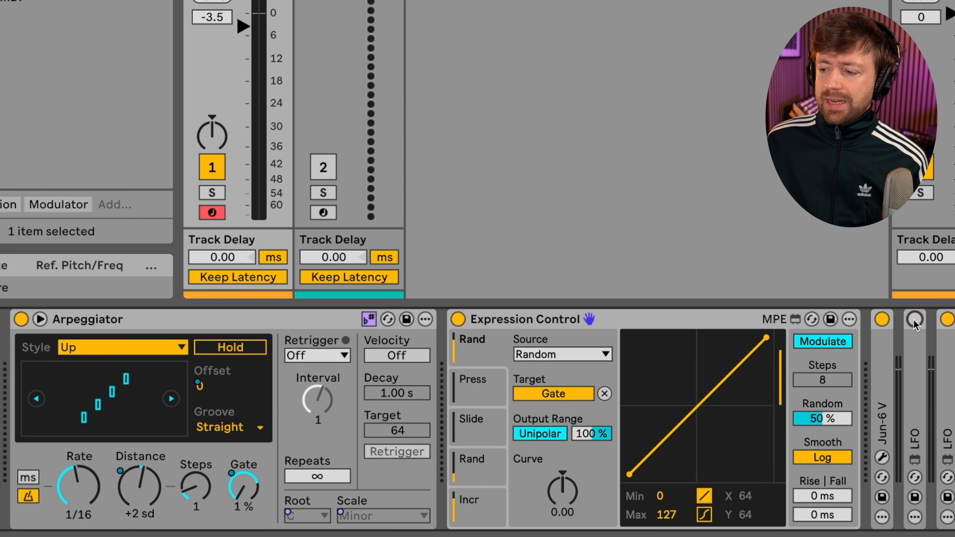
left_click(948, 320)
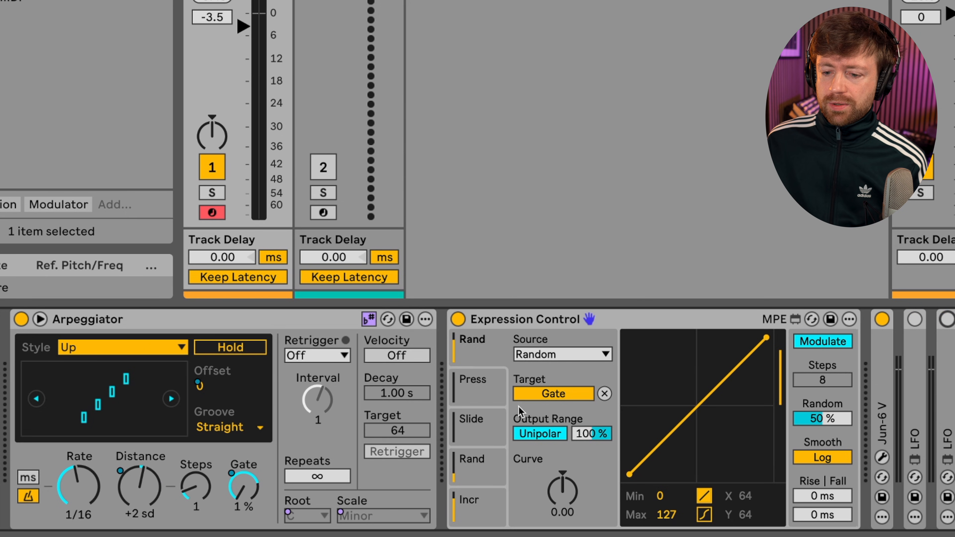
left_click(458, 319)
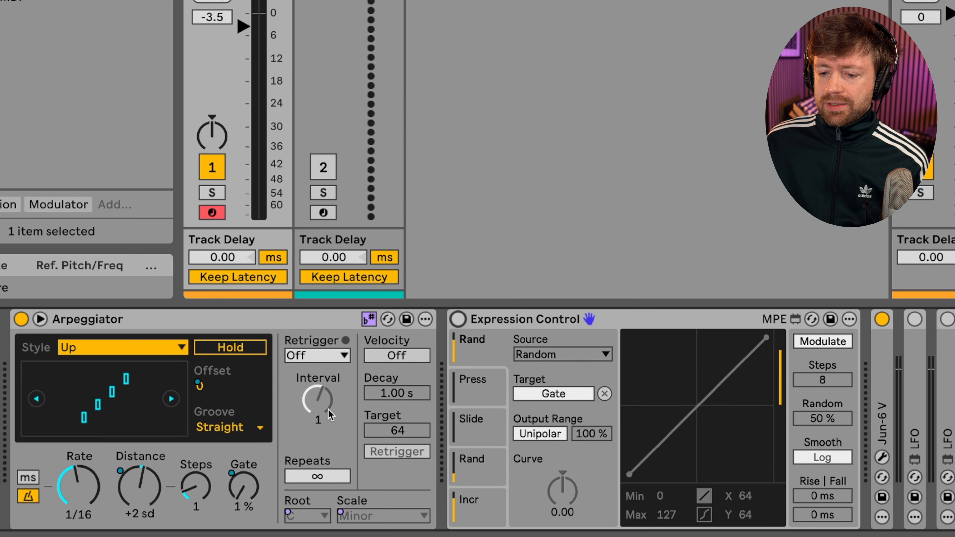
Step: Set the Arpeggiator's Repeats to 1 and its Gate to 70 %
left_click_drag(308, 478, 308, 515)
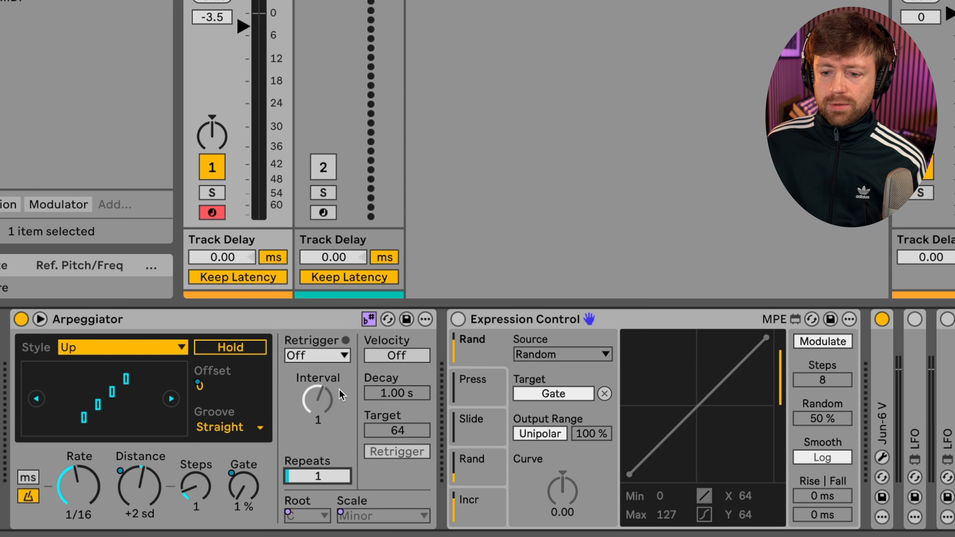
left_click_drag(241, 481, 241, 455)
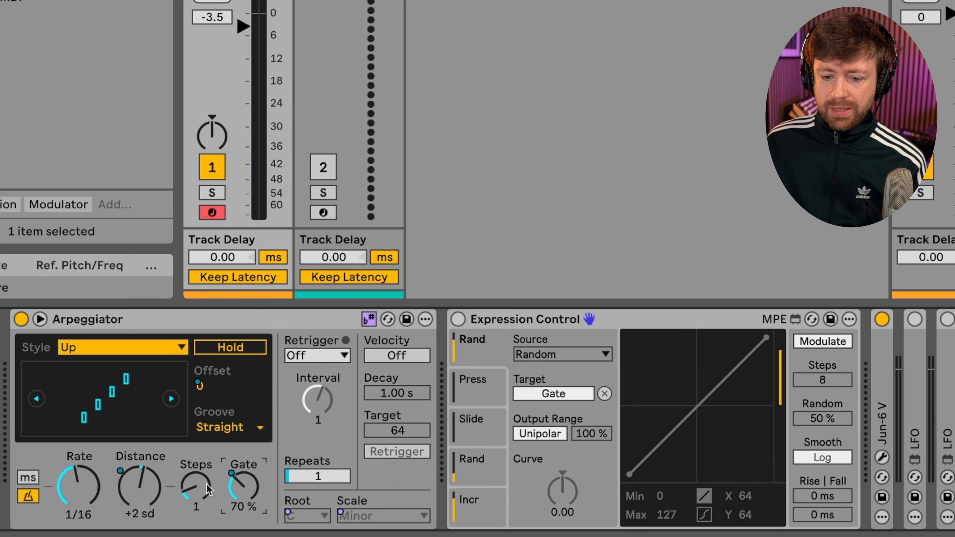
Step: Try the Arpeggiator's Steps at 2 and return it to 1, keeping Repeats at 1
left_click_drag(195, 486, 195, 478)
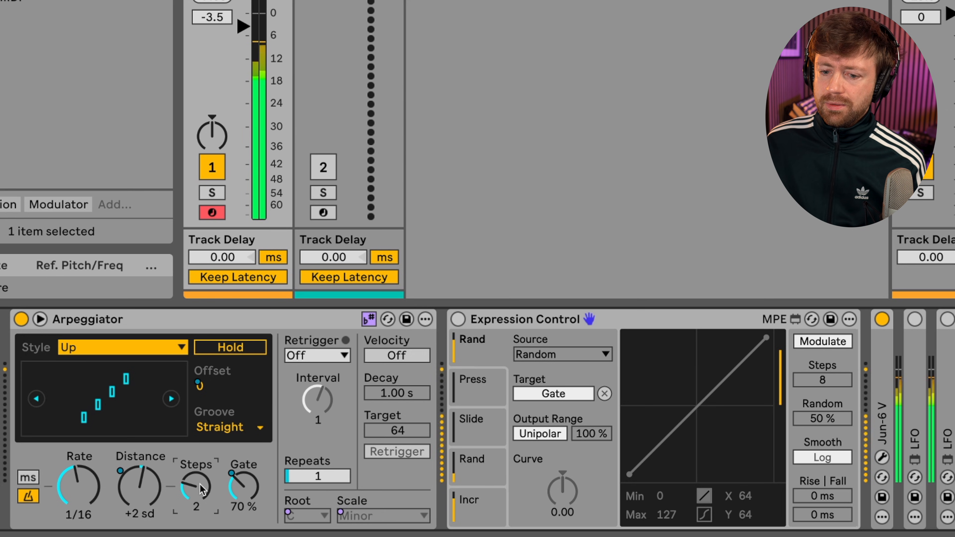
left_click_drag(202, 490, 201, 497)
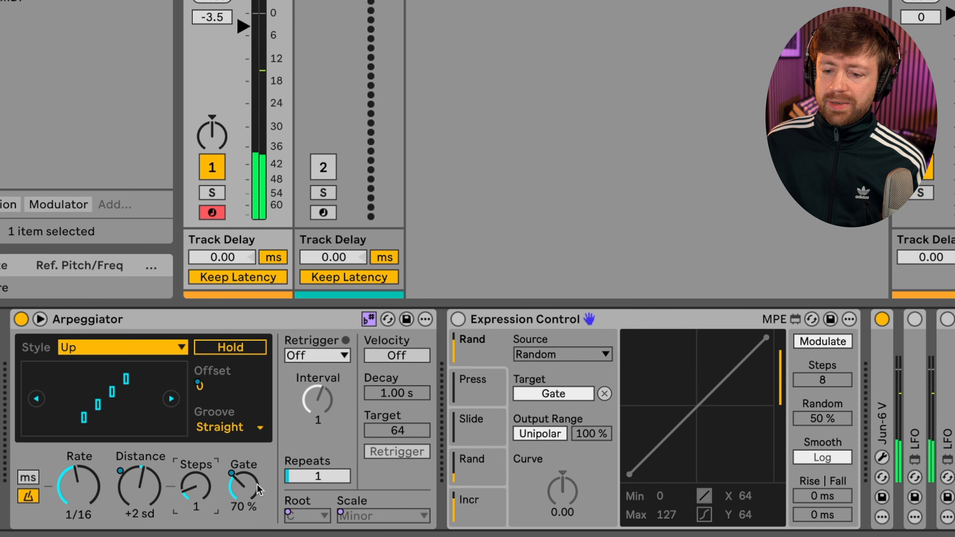
left_click_drag(317, 485, 317, 478)
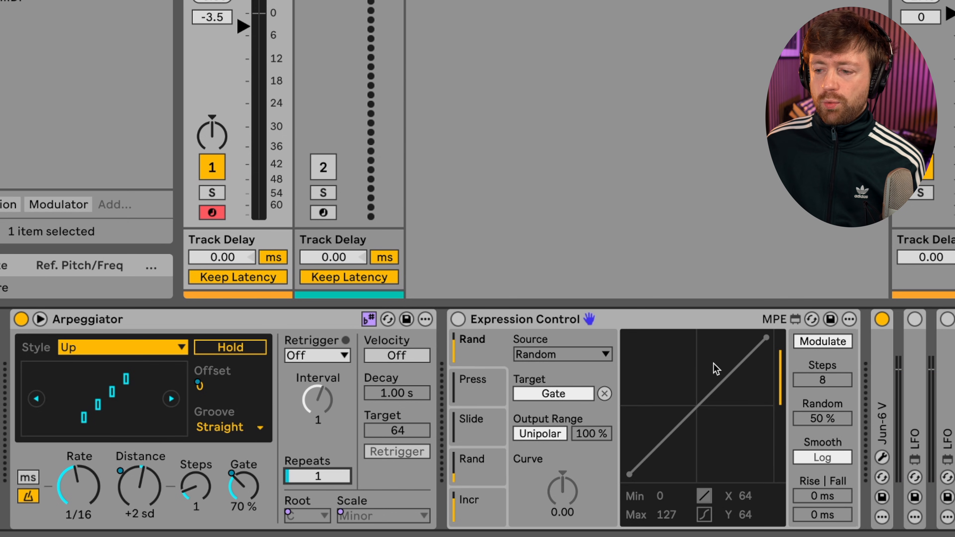
Step: Add a third LFO at the end of the chain mapped to the Arpeggiator's Repeats, with a 0.37 Hz rate and a reduced modulation amount
left_click(56, 2)
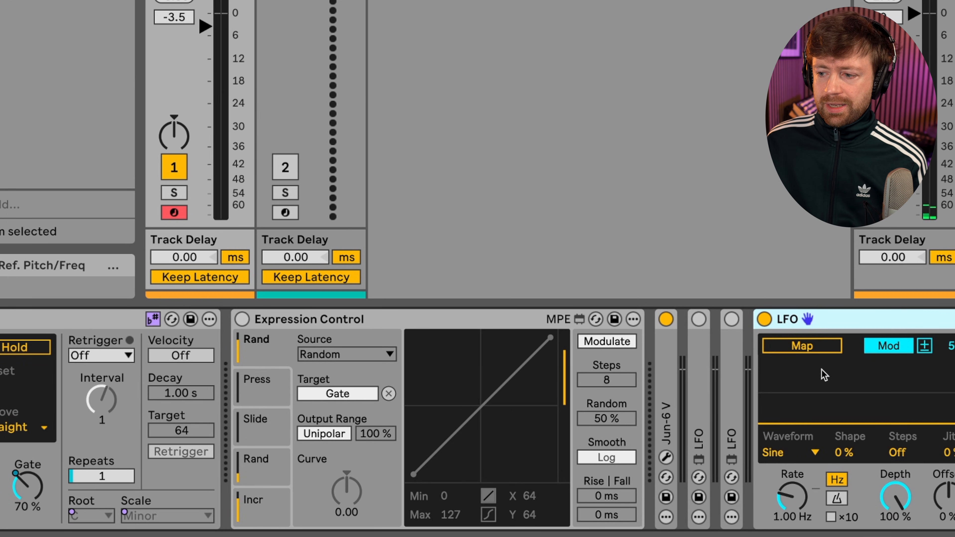
left_click(809, 341)
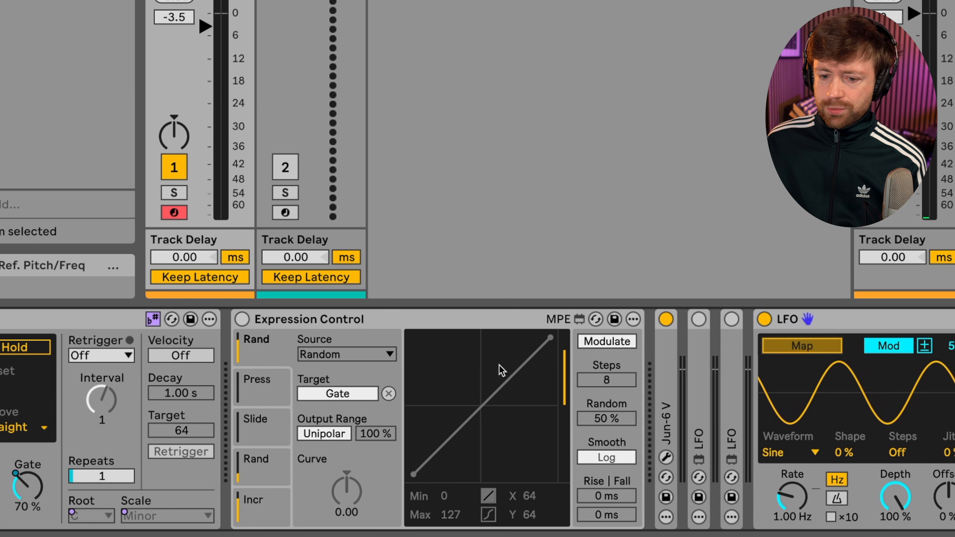
left_click(92, 476)
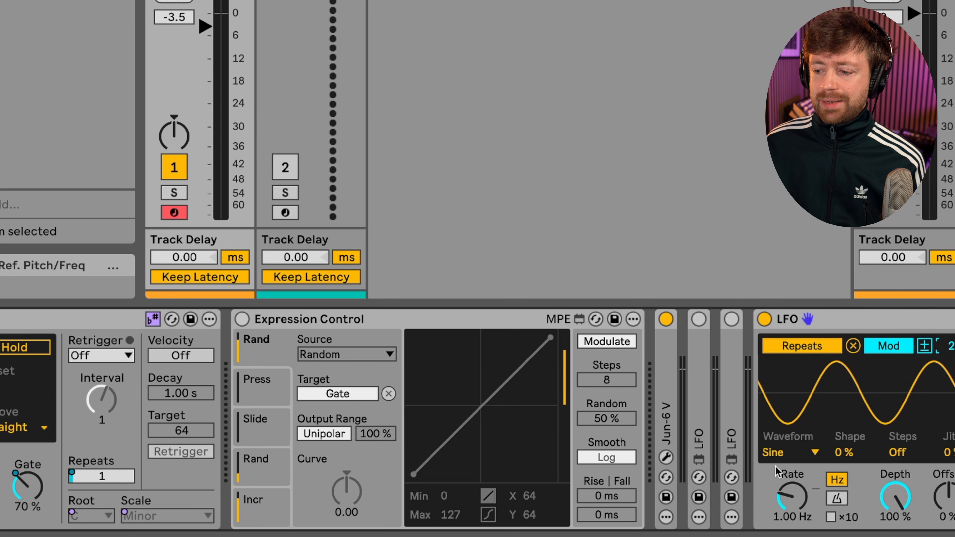
mouse_move(793, 497)
left_mouse_down()
mouse_move(792, 517)
mouse_move(796, 506)
left_mouse_up()
left_click_drag(953, 346, 953, 357)
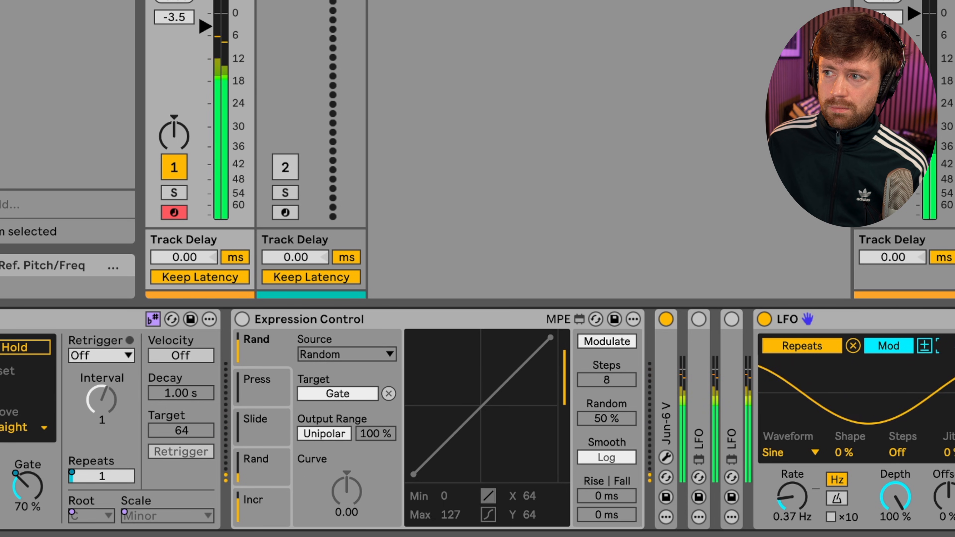